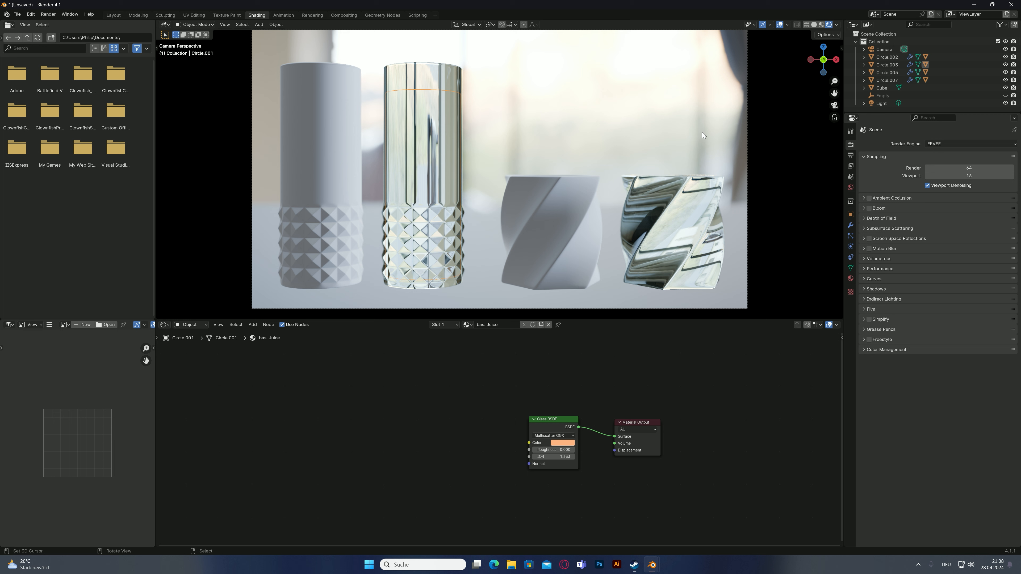
# Enable Screen Space Reflections with Refraction, turn off Half Res Trace, and set Trace Precision and Max Roughness to 1.
pyautogui.click(870, 239)
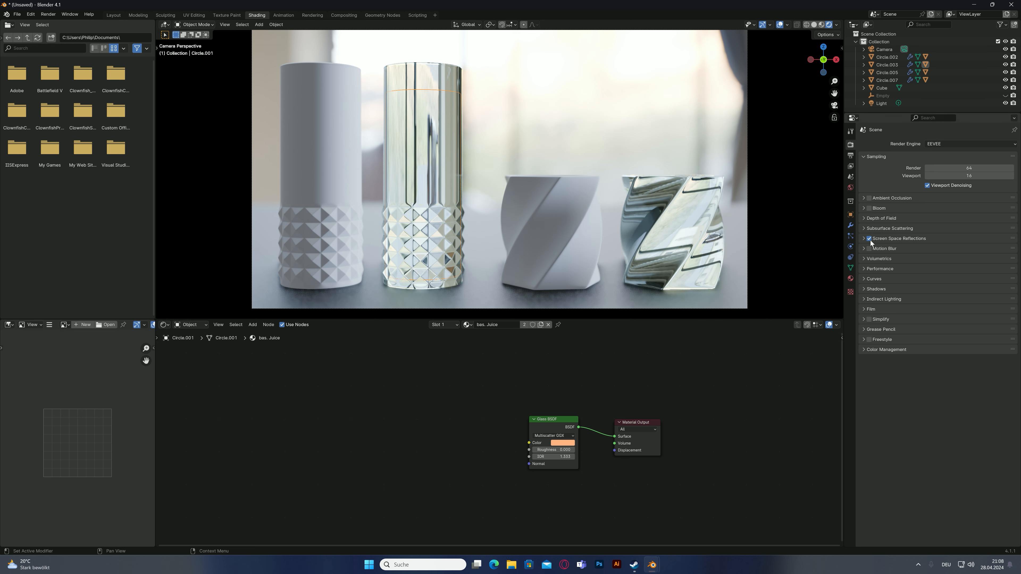
pyautogui.click(910, 239)
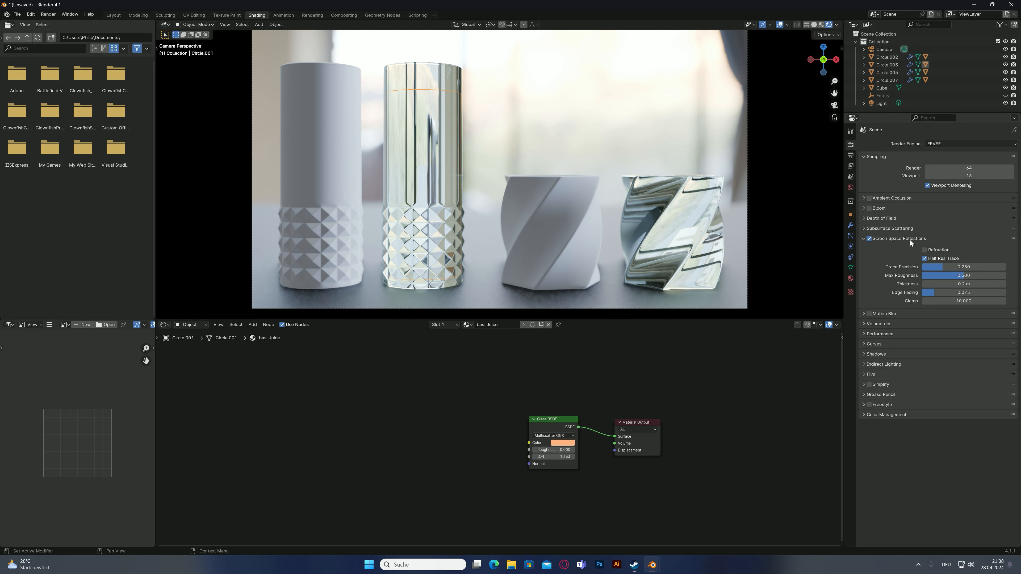
pyautogui.click(926, 260)
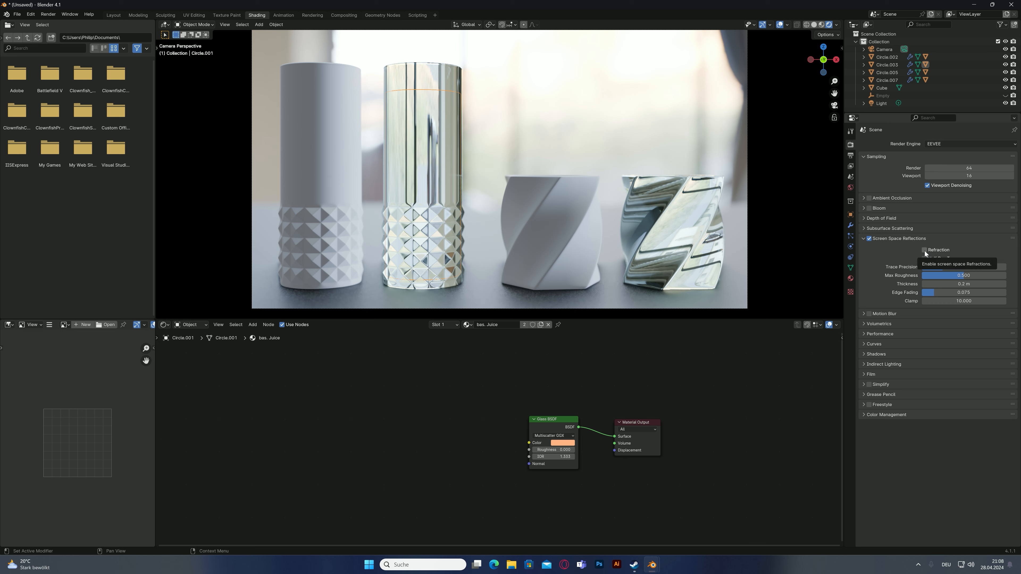
pyautogui.click(925, 250)
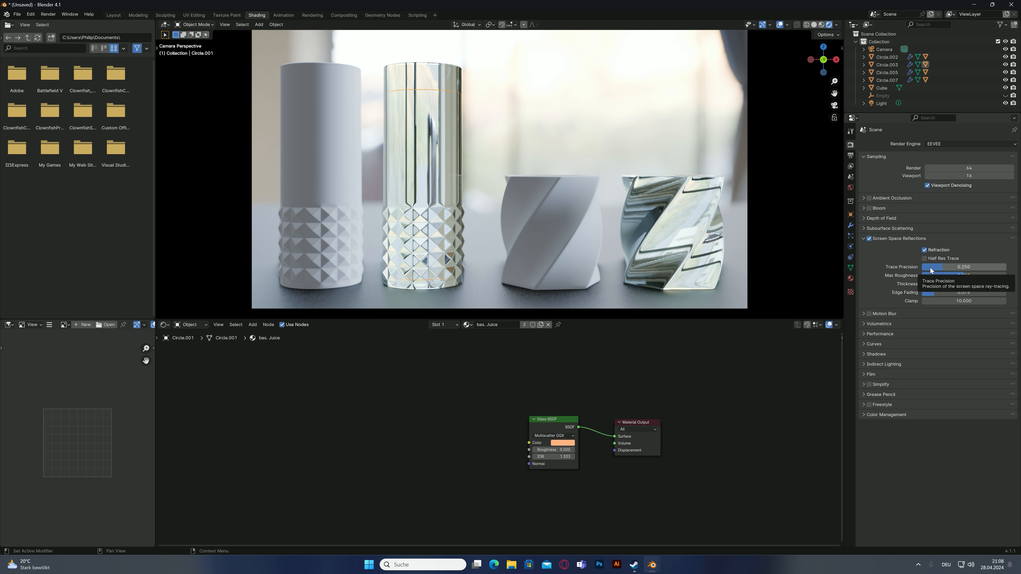
pyautogui.moveTo(932, 270); pyautogui.dragTo(1006, 267)
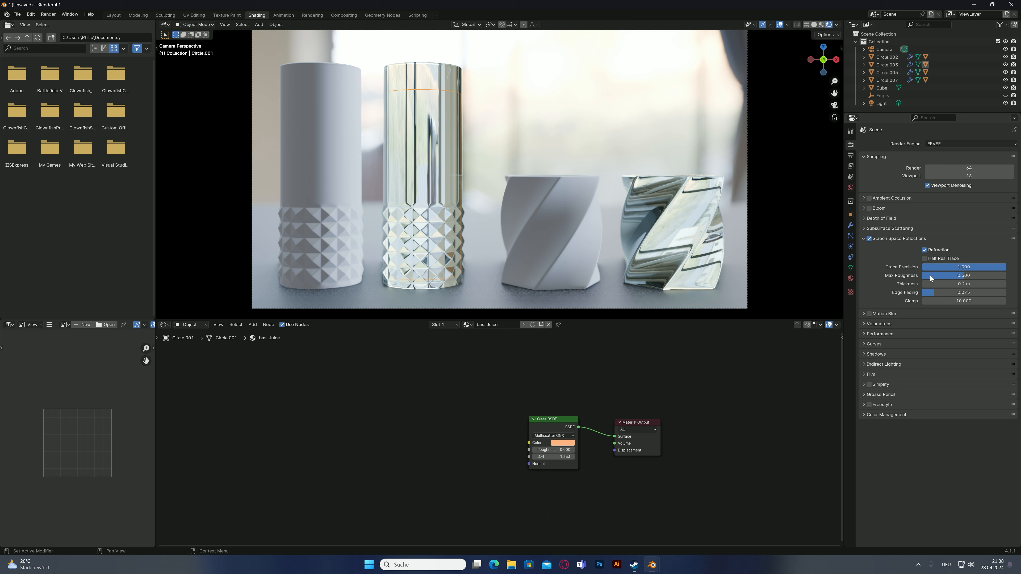
pyautogui.moveTo(930, 276); pyautogui.dragTo(1008, 278)
# Enable Raytrace Refraction in the Bas. Glass material of the tall glass.
pyautogui.click(457, 93)
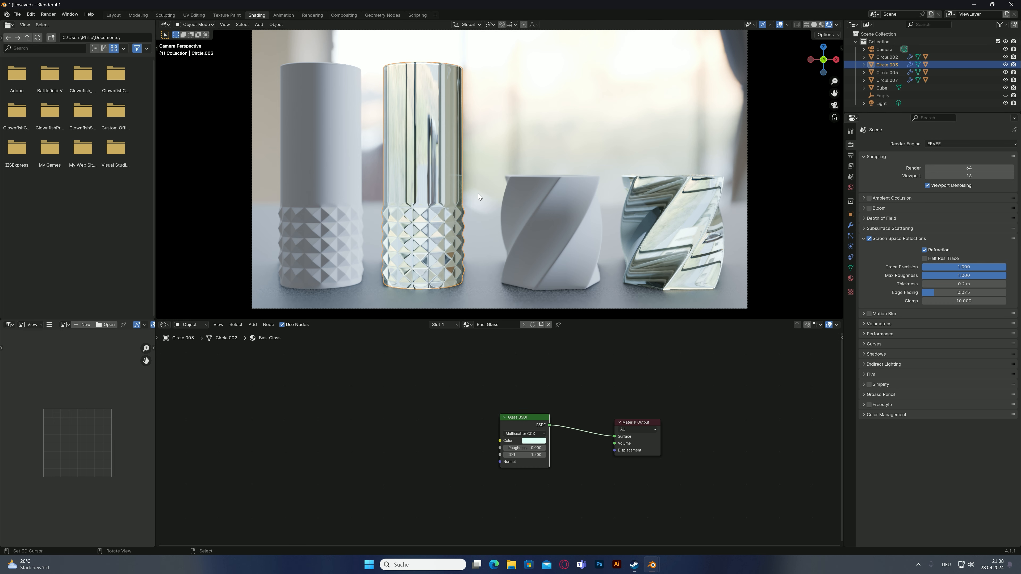
pyautogui.scroll(4, 596, 411)
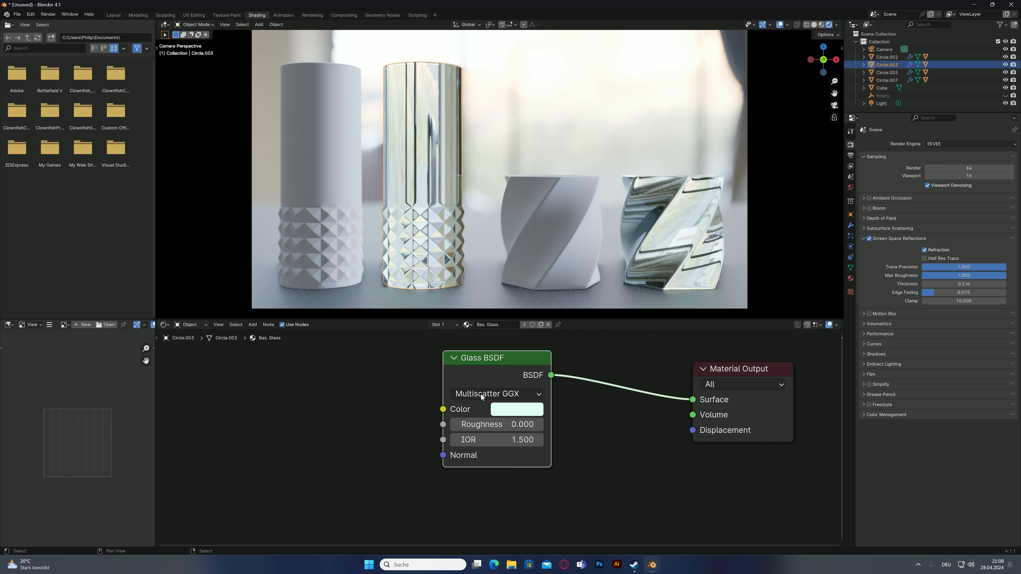
pyautogui.click(507, 410)
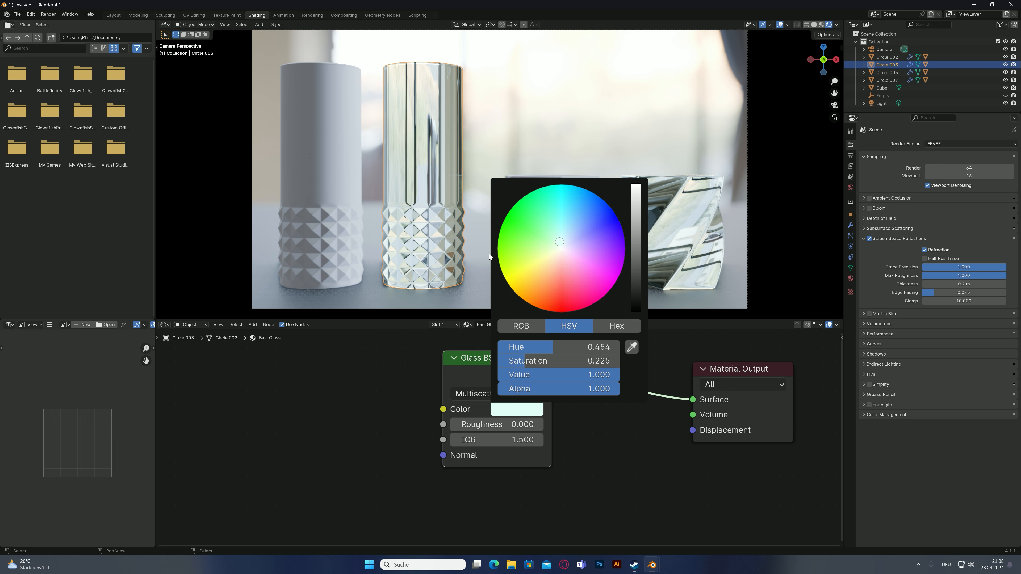
pyautogui.click(414, 186)
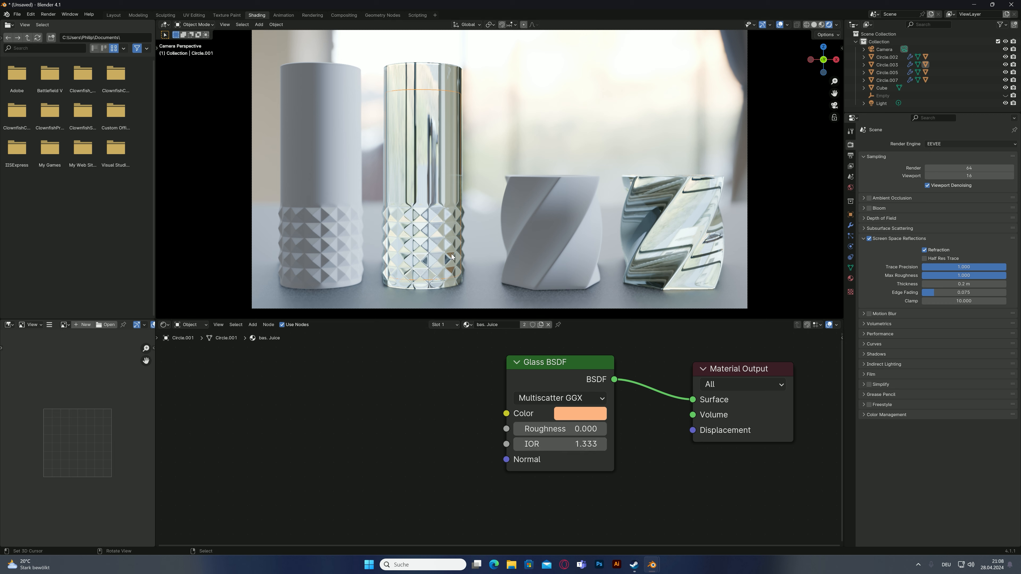
pyautogui.click(850, 279)
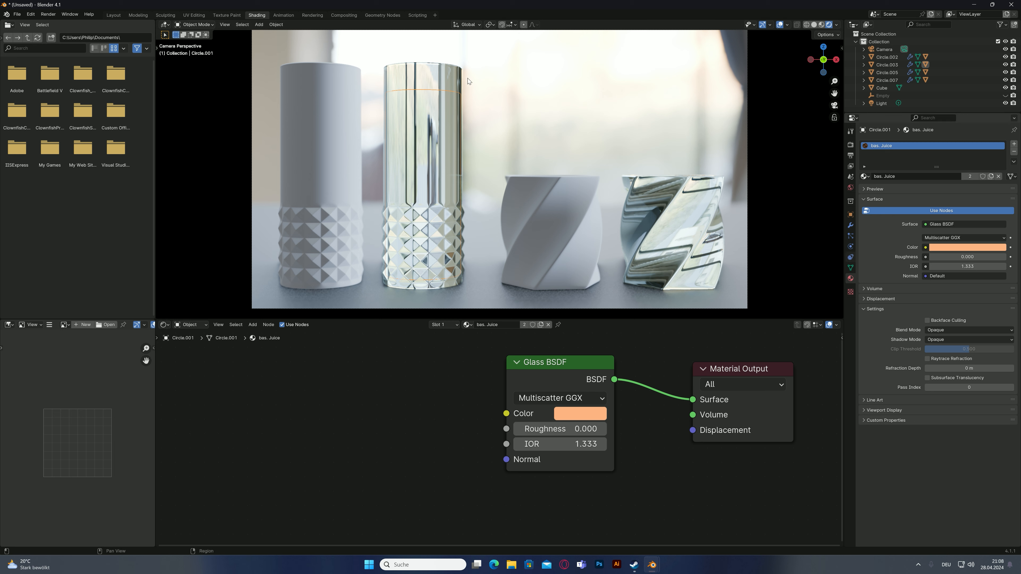
pyautogui.click(457, 83)
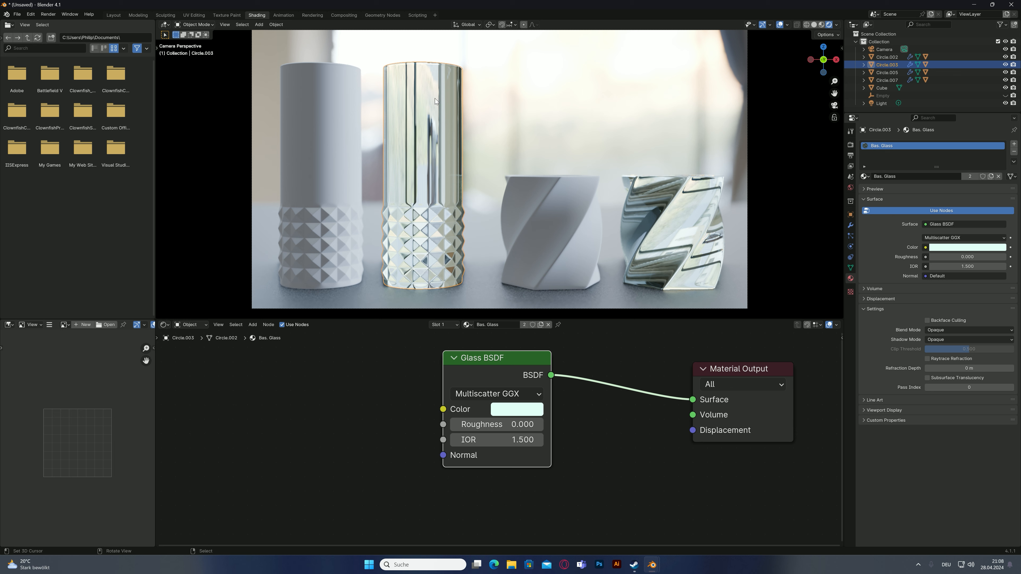
pyautogui.click(927, 359)
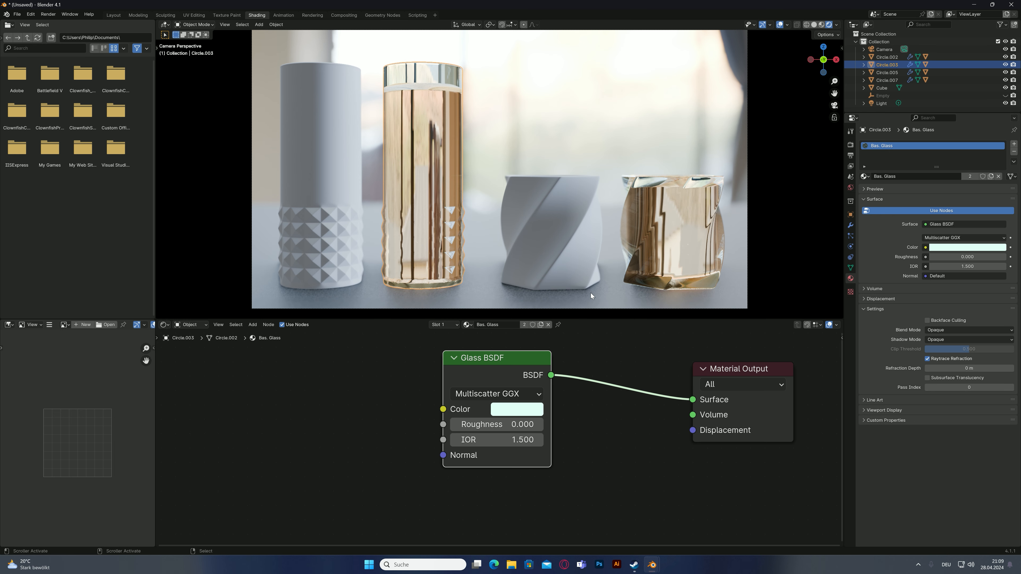
# Try Raytrace Refraction on the bas. Juice material of the liquid inside the tall glass.
pyautogui.click(495, 96)
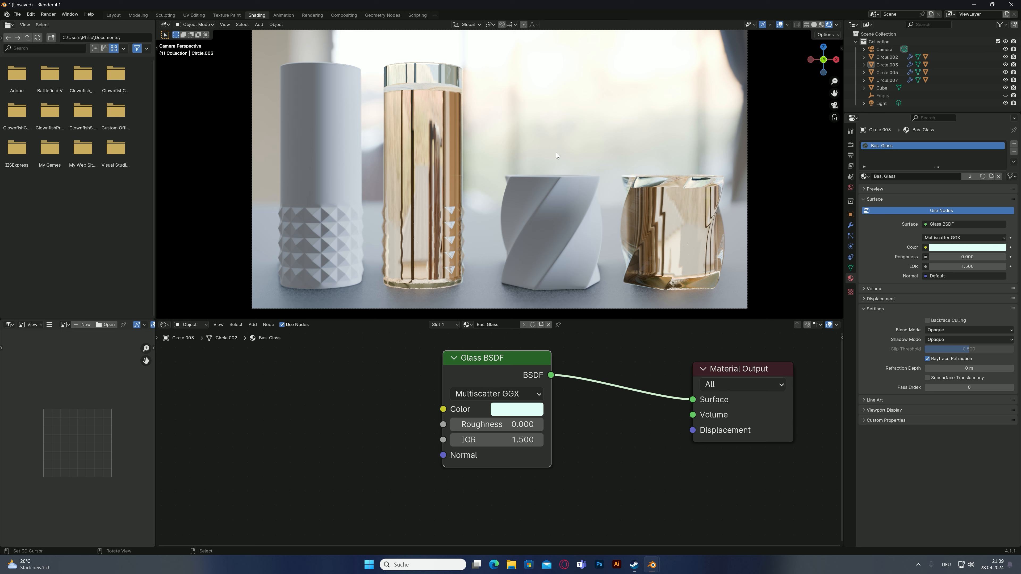
pyautogui.click(428, 164)
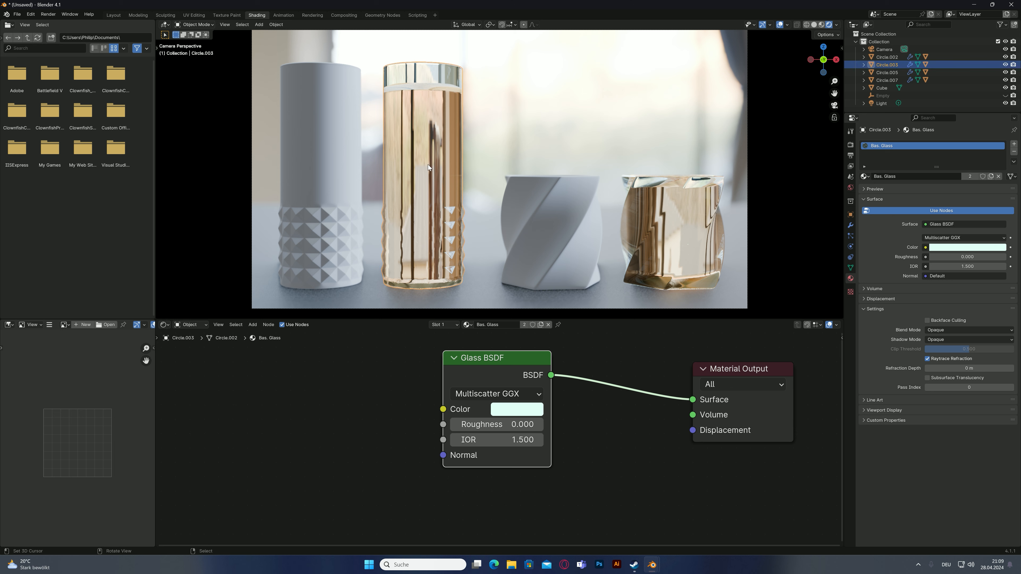
pyautogui.click(928, 358)
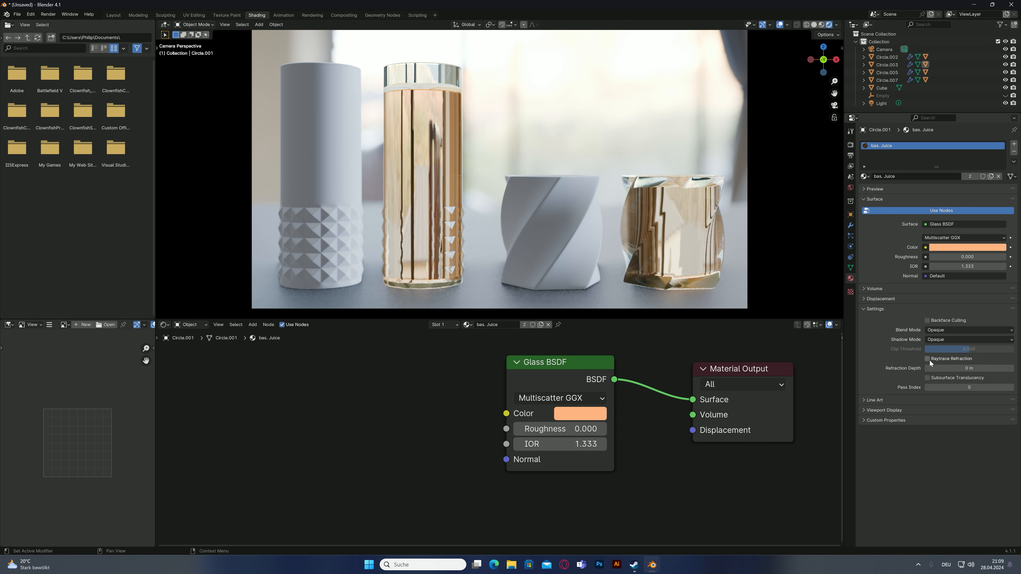
pyautogui.click(928, 360)
# Create a material named Adv. Glass on the untextured short twisted glass and delete its Principled BSDF node.
pyautogui.click(535, 204)
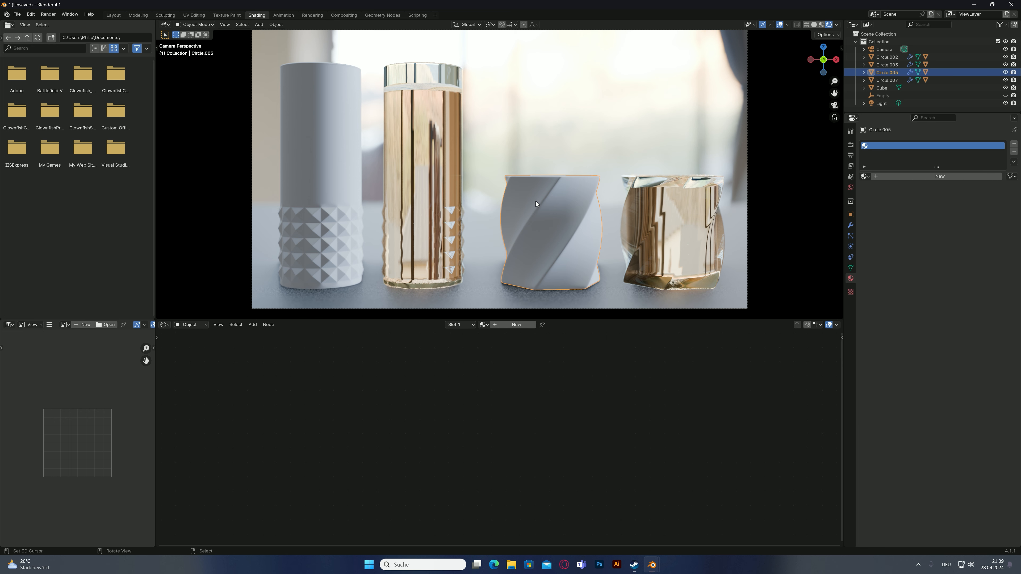
pyautogui.click(508, 327)
pyautogui.click(540, 364)
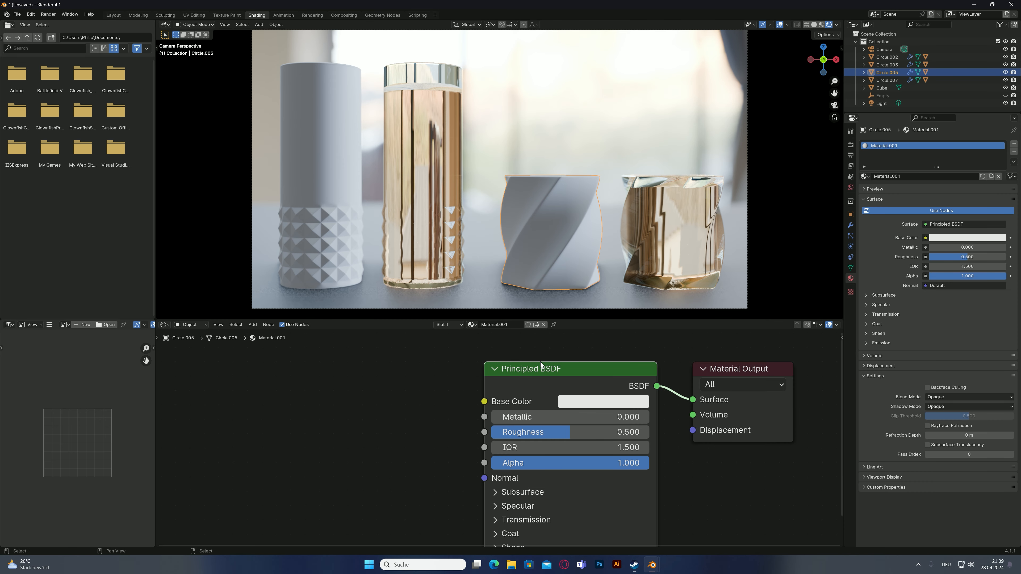
pyautogui.press('x')
pyautogui.doubleClick(502, 324)
pyautogui.write('Ad')
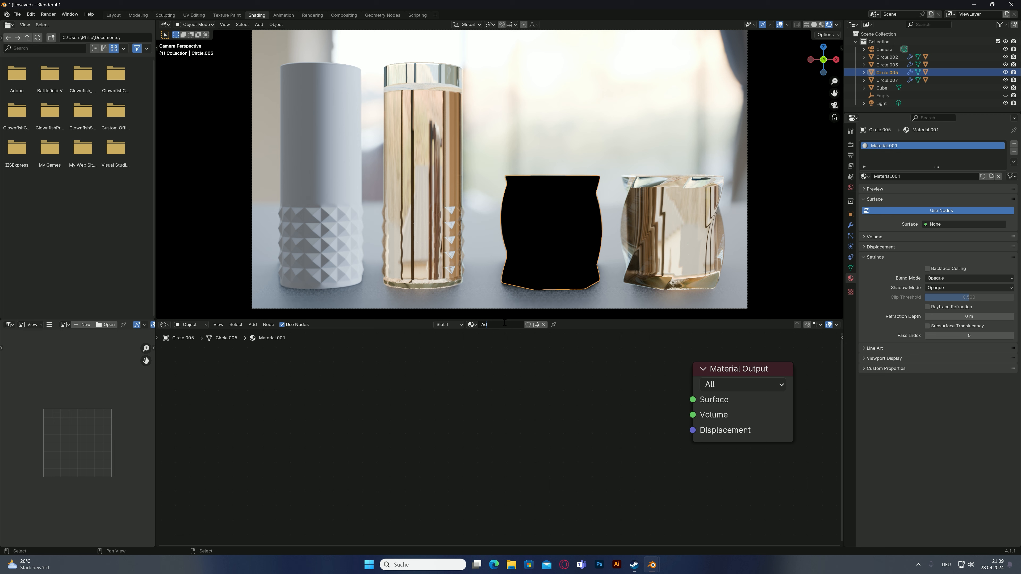
pyautogui.write('v. Glass')
pyautogui.press('Return')
# Add a Refraction BSDF node and connect it to the Surface input of the Material Output.
pyautogui.scroll(-2, 556, 409)
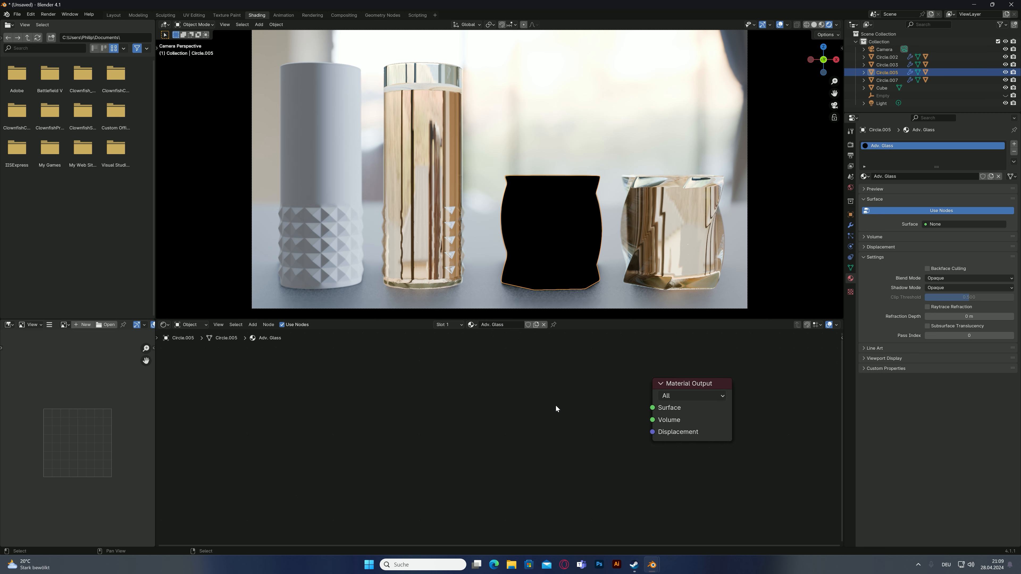
pyautogui.moveTo(563, 415); pyautogui.dragTo(456, 420, button='middle')
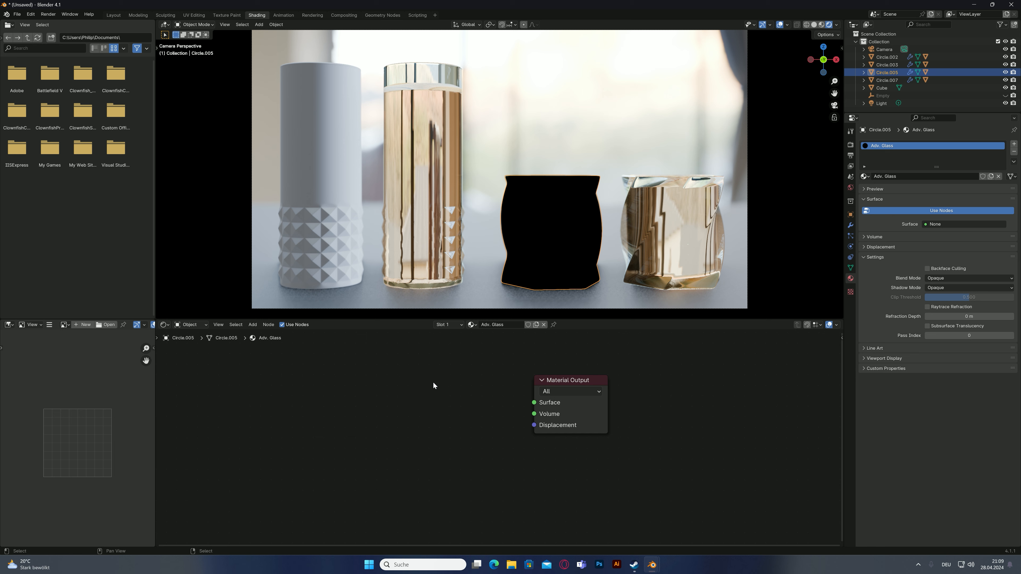
pyautogui.hotkey('shift', 'a')
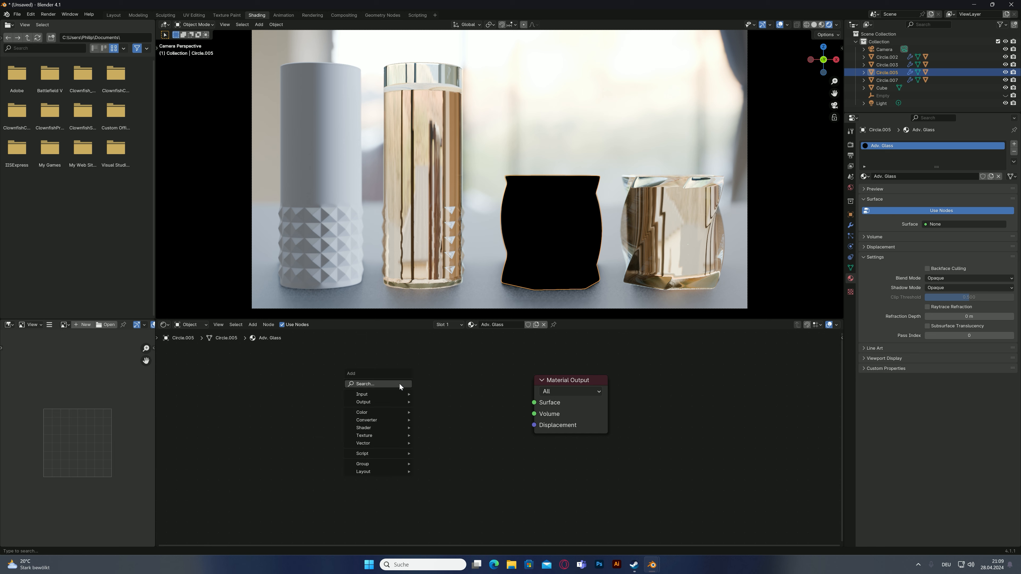
pyautogui.write('re')
pyautogui.click(439, 405)
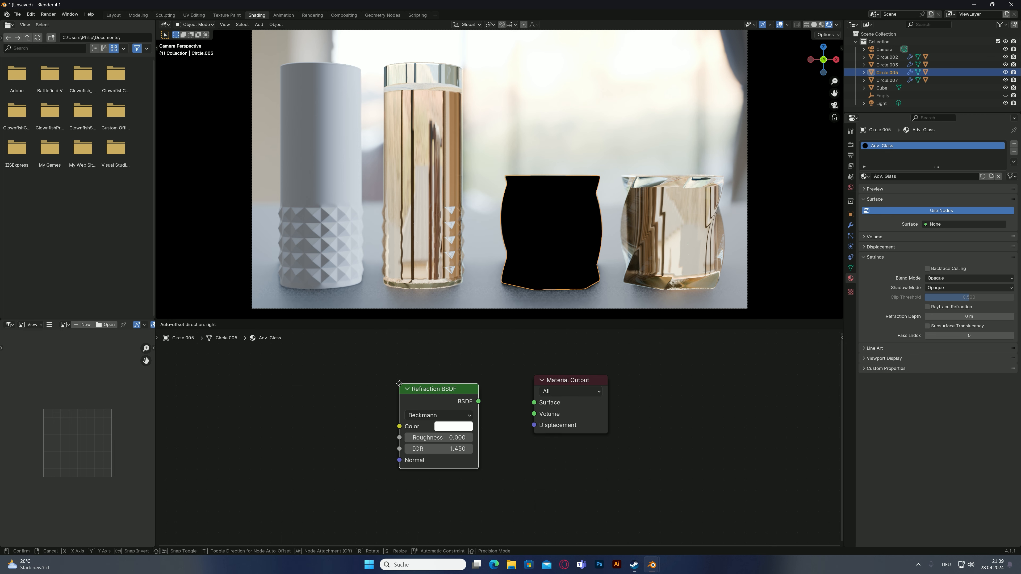
pyautogui.click(388, 402)
pyautogui.moveTo(416, 393); pyautogui.dragTo(534, 402)
# Copy the Bas. Glass colour to the Refraction BSDF of Adv. Glass and move that node farther from the Material Output.
pyautogui.click(429, 261)
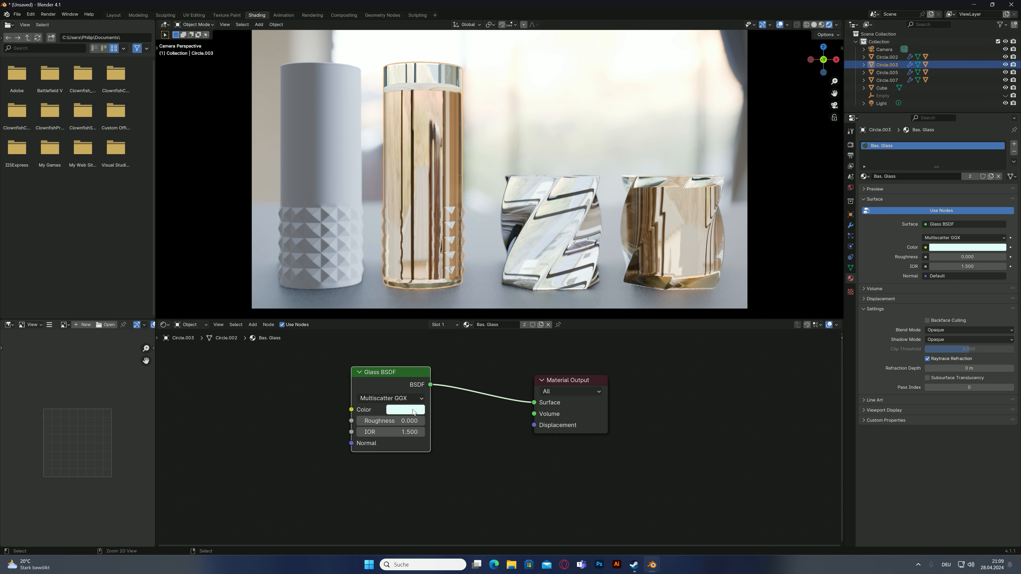
pyautogui.click(547, 254)
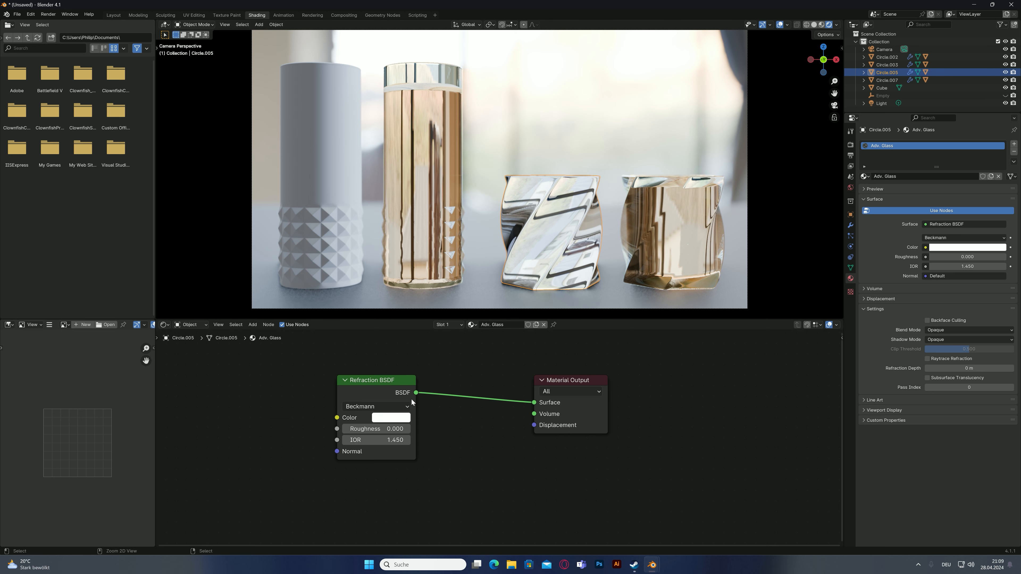
pyautogui.hotkey('ctrl', 'v')
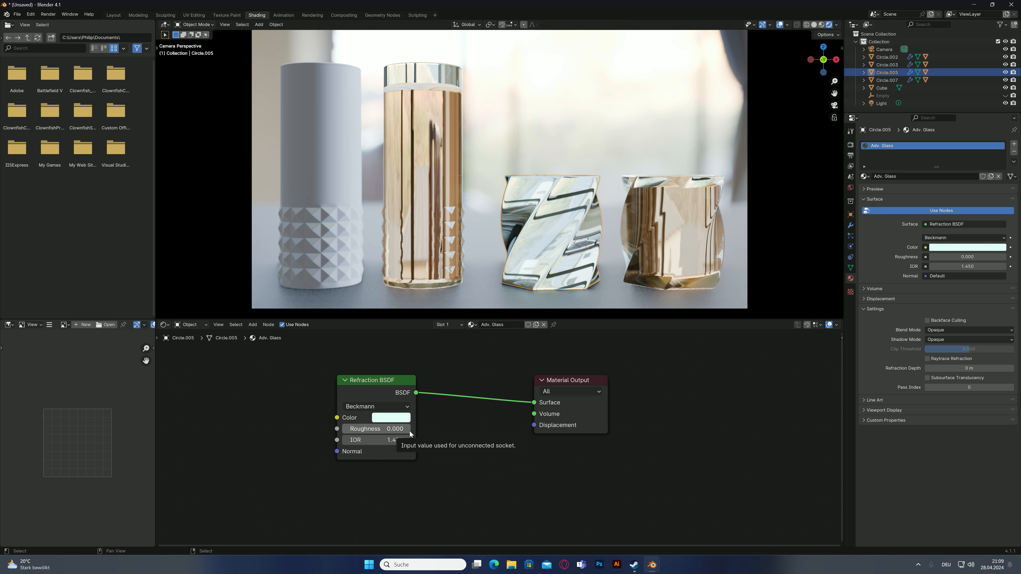
pyautogui.moveTo(385, 380); pyautogui.dragTo(300, 380)
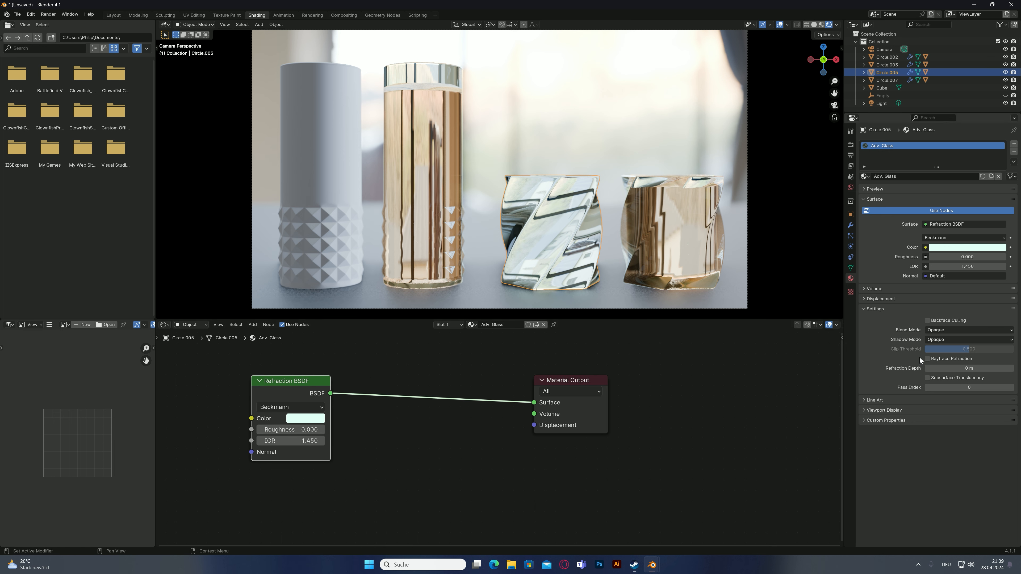
# Enable Raytrace Refraction for the Adv. Glass material and set the Refraction BSDF's IOR to 1.5.
pyautogui.click(926, 358)
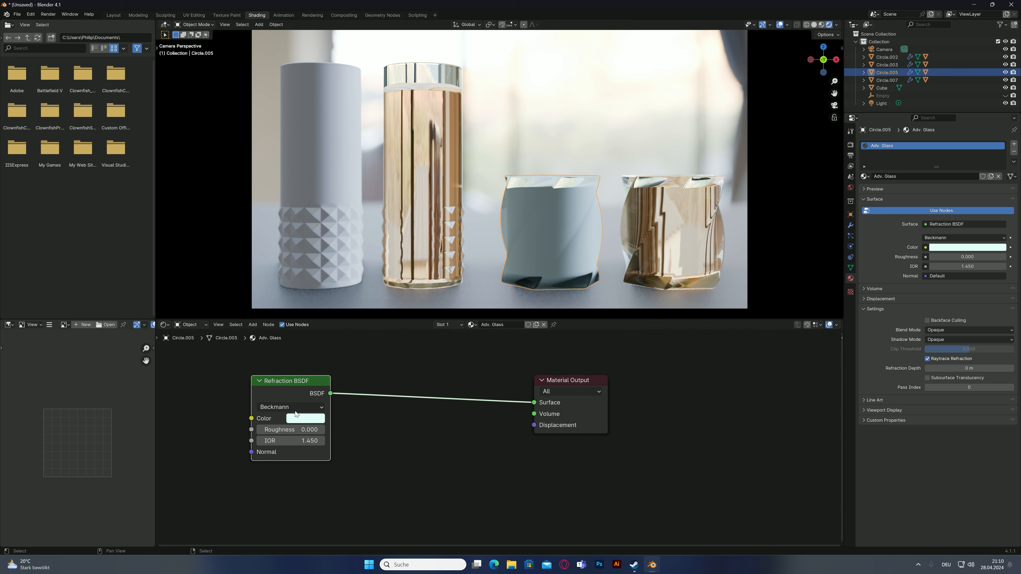
pyautogui.click(300, 440)
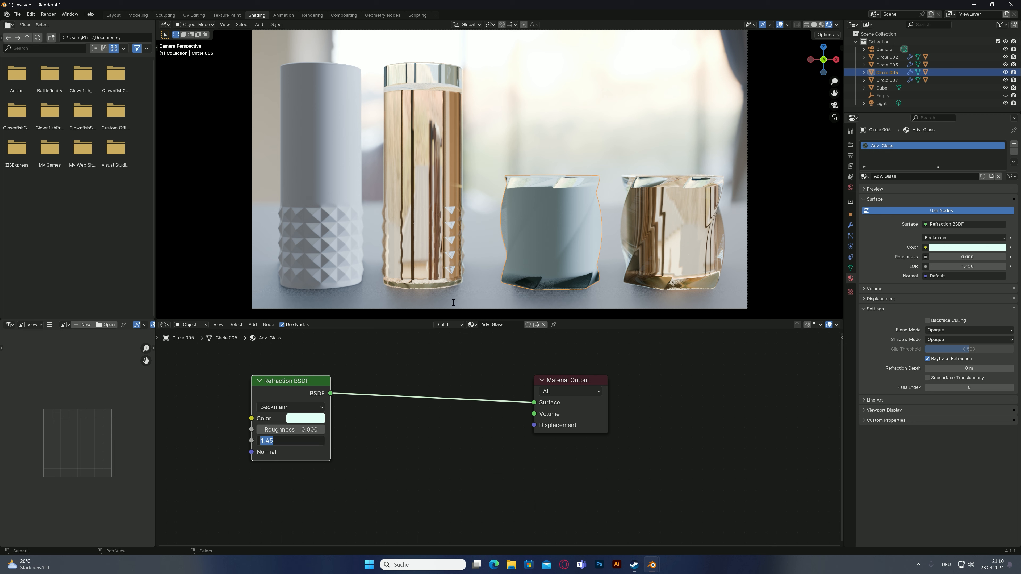
pyautogui.write('1.5')
pyautogui.press('Return')
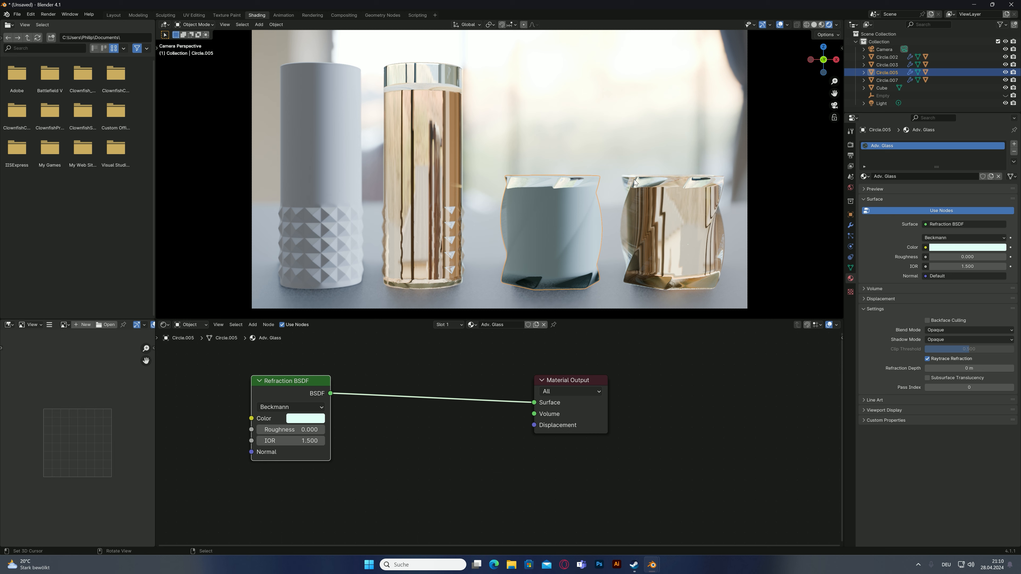
# Insert a Mix Shader node between the Refraction BSDF and the Material Output.
pyautogui.moveTo(385, 390); pyautogui.dragTo(515, 369, button='middle')
pyautogui.hotkey('shift', 'a')
pyautogui.click(514, 367)
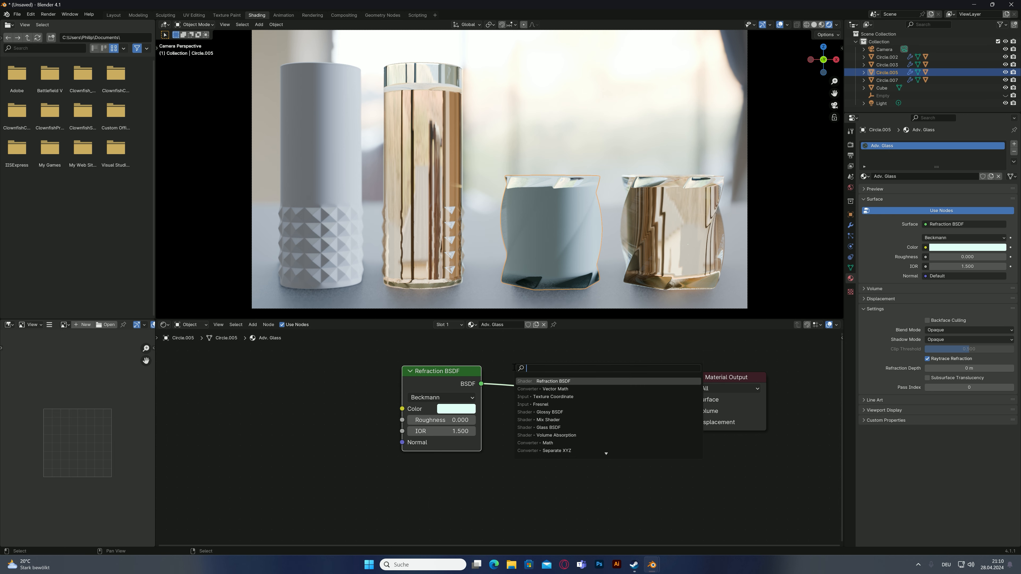
pyautogui.write('mix')
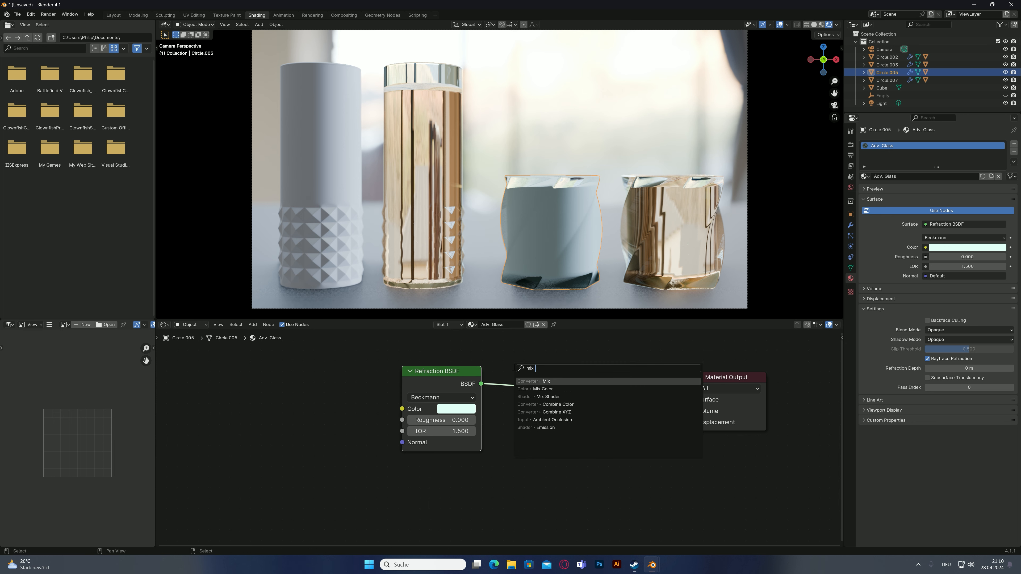
pyautogui.press('Return')
pyautogui.click(517, 367)
# Add a Glossy BSDF below the Refraction BSDF, connect it to the Mix Shader's second Shader input, and set its Roughness to 0.
pyautogui.moveTo(469, 421); pyautogui.dragTo(474, 380, button='middle')
pyautogui.hotkey('shift', 'a')
pyautogui.click(473, 382)
pyautogui.write('glo')
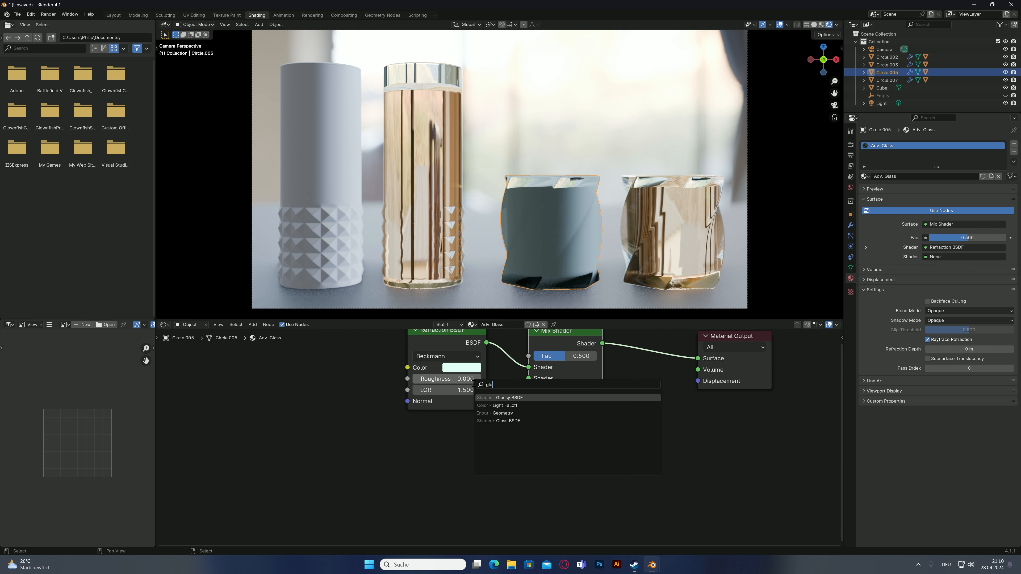
pyautogui.press('Return')
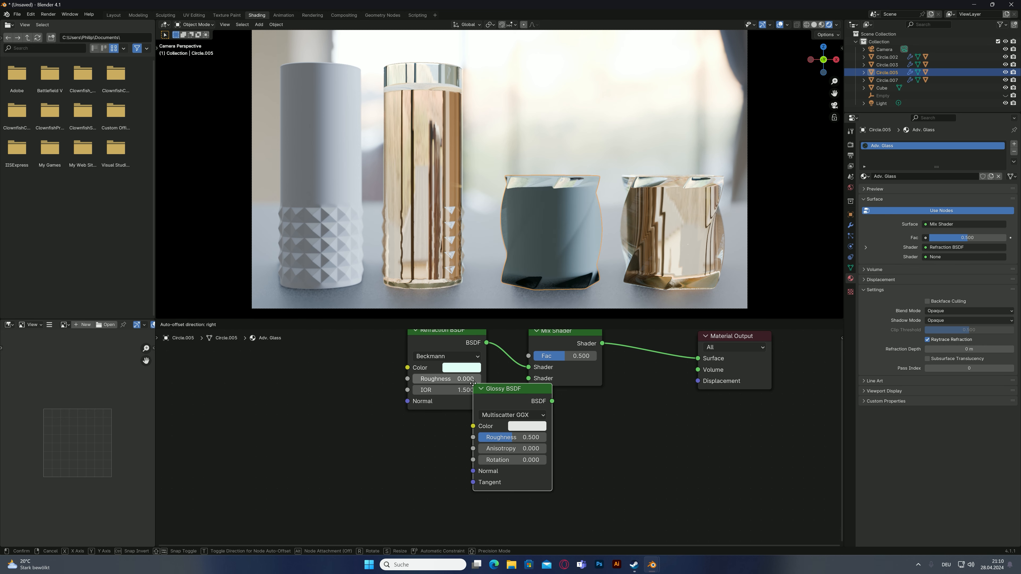
pyautogui.click(406, 415)
pyautogui.moveTo(485, 432); pyautogui.dragTo(539, 379)
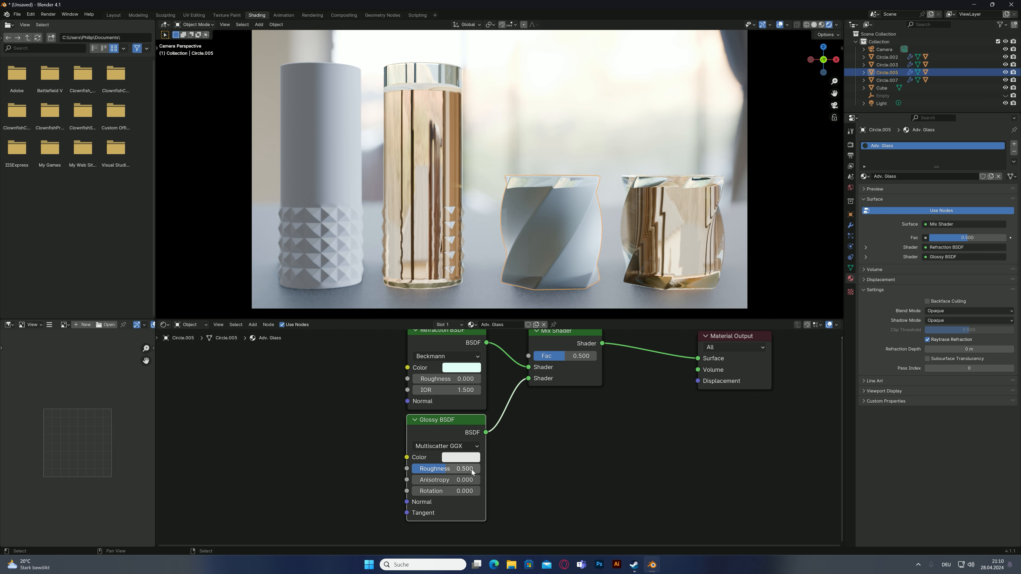
pyautogui.moveTo(472, 470); pyautogui.dragTo(433, 470)
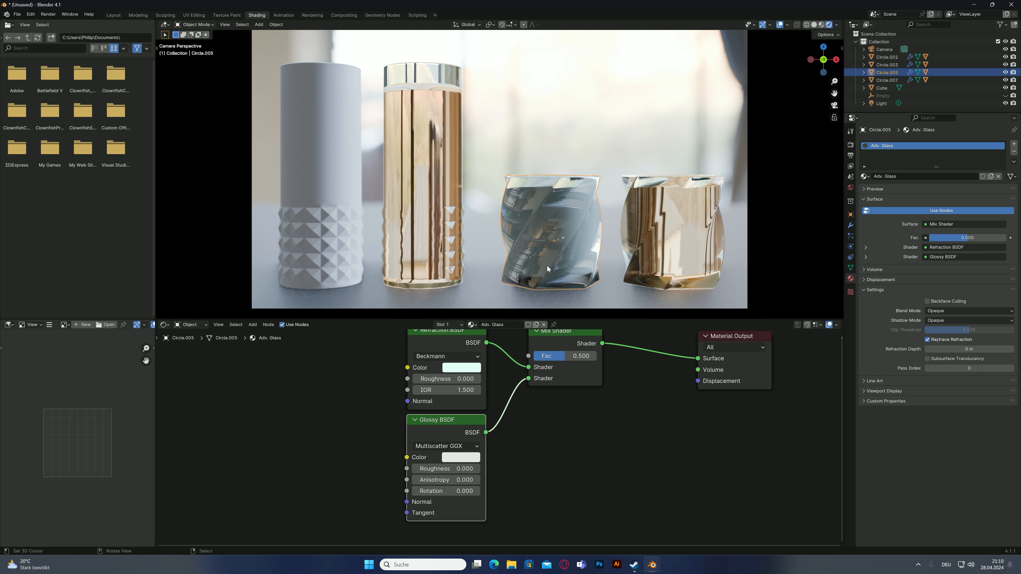
# Add a Fresnel node above the Refraction BSDF and connect its Fac output to the Mix Shader's Fac input.
pyautogui.moveTo(523, 350); pyautogui.dragTo(513, 411, button='middle')
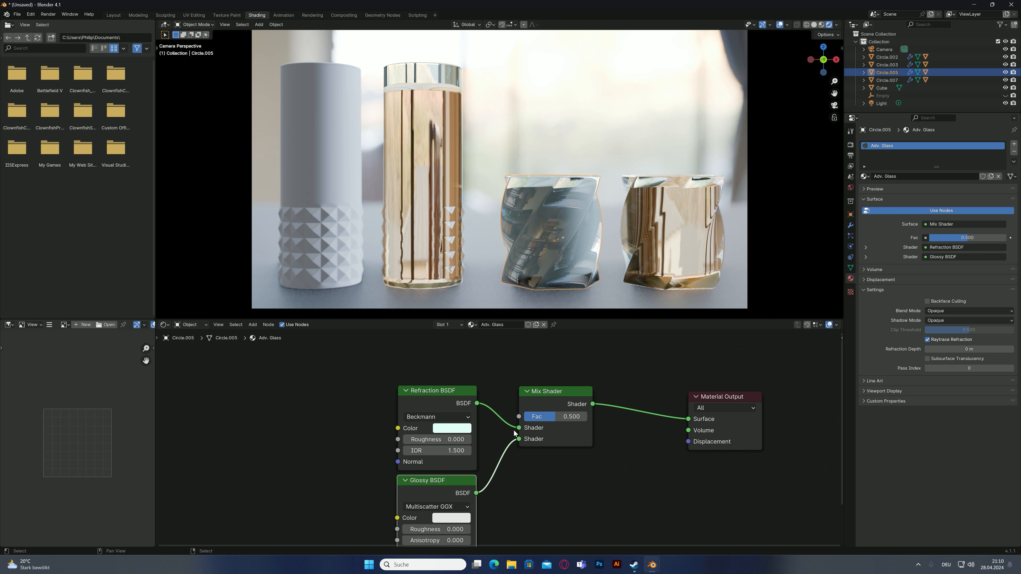
pyautogui.moveTo(438, 363); pyautogui.dragTo(446, 388, button='middle')
pyautogui.hotkey('shift', 'a')
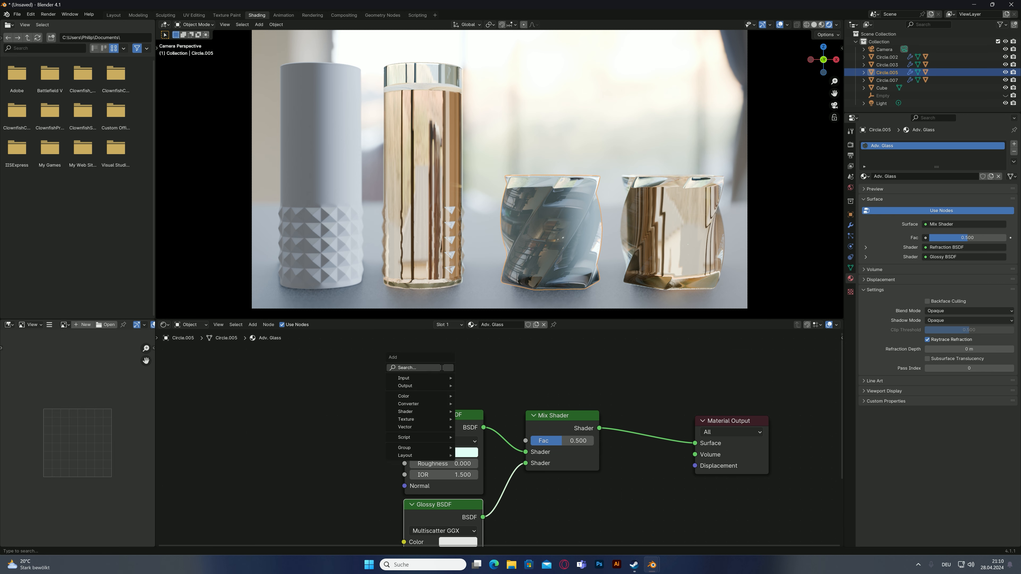
pyautogui.write('fresnel')
pyautogui.press('Return')
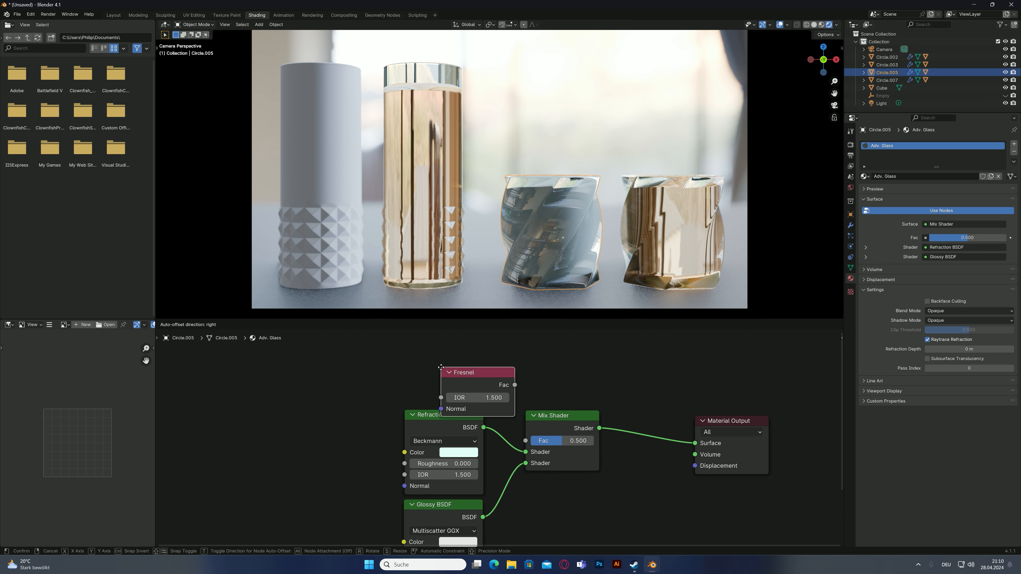
pyautogui.click(400, 354)
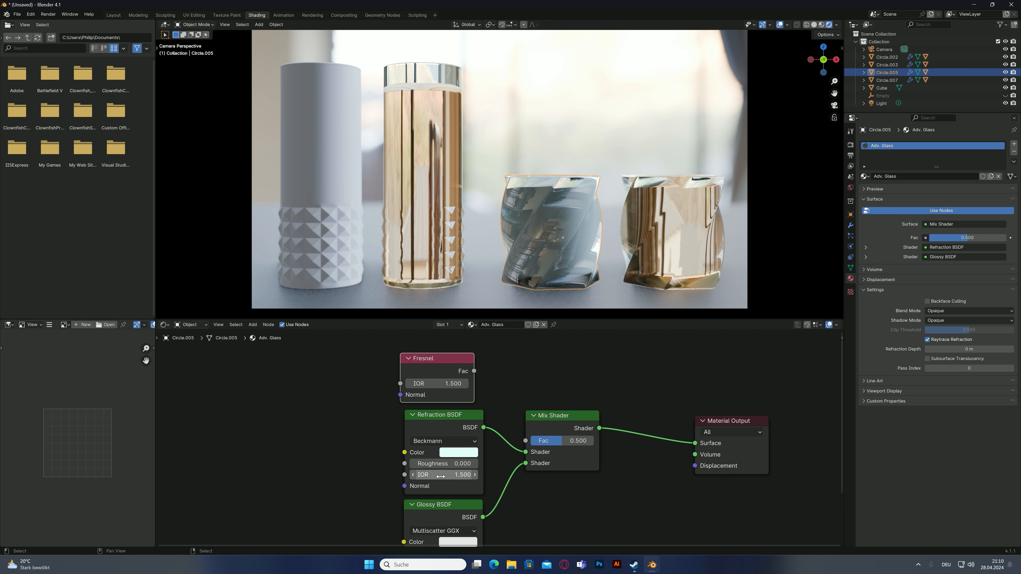
pyautogui.moveTo(474, 371); pyautogui.dragTo(525, 442)
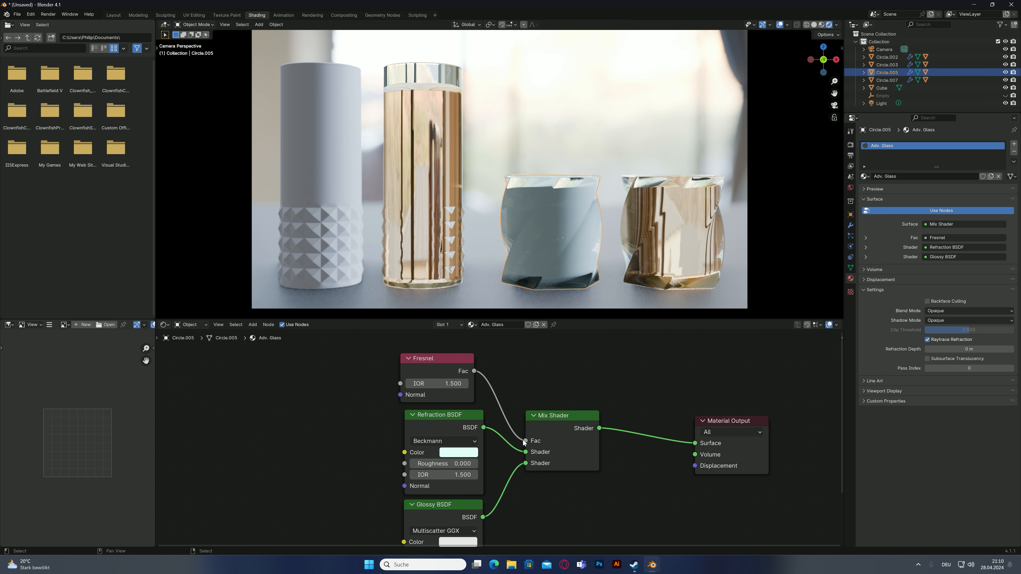
# Duplicate the Mix Shader, insert the copy before the Material Output, and connect the Fresnel Fac to its Fac input.
pyautogui.moveTo(604, 452); pyautogui.dragTo(497, 420, button='middle')
pyautogui.click(458, 397)
pyautogui.hotkey('shift', 'd')
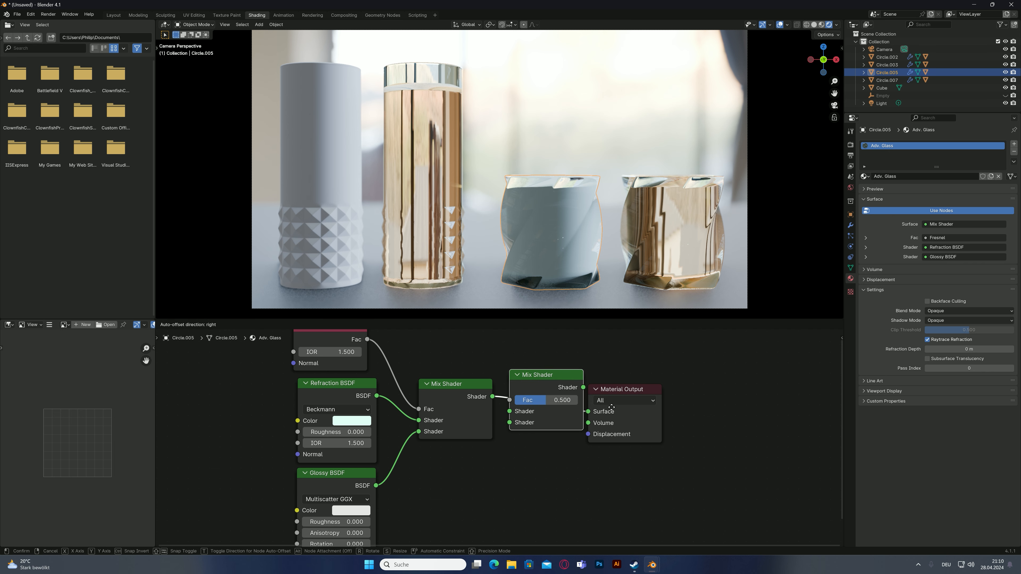
pyautogui.click(633, 414)
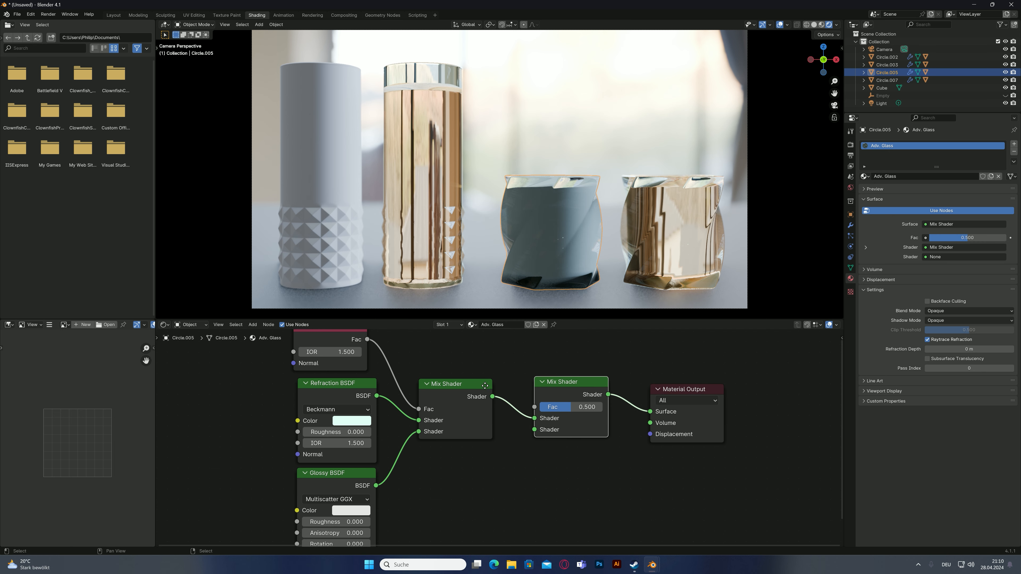
pyautogui.moveTo(484, 386); pyautogui.dragTo(476, 399, button='middle')
pyautogui.moveTo(358, 353); pyautogui.dragTo(531, 424)
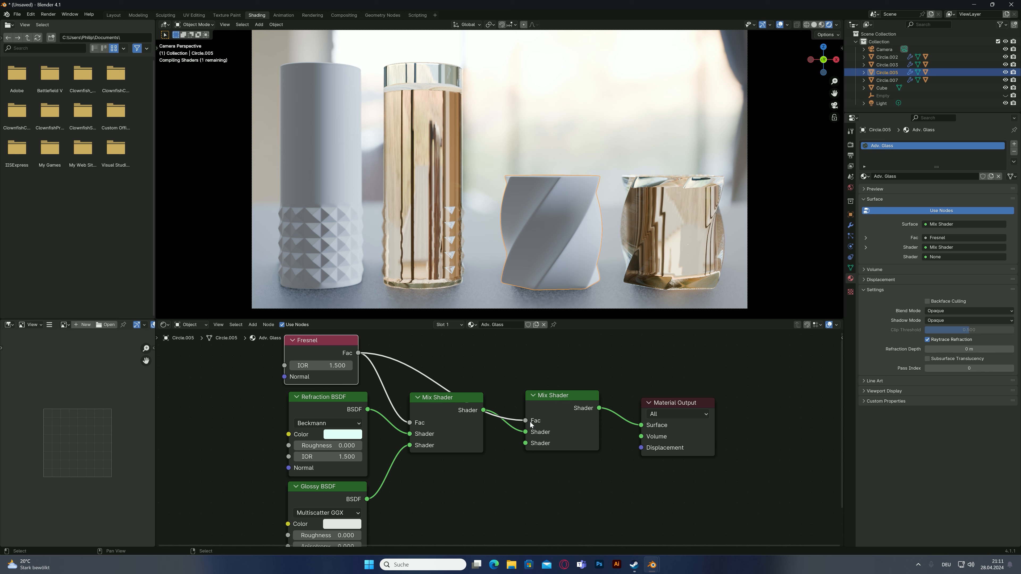
# Duplicate the Glossy BSDF and connect the copy to the second Mix Shader's second Shader input.
pyautogui.moveTo(471, 362); pyautogui.dragTo(484, 260, button='middle')
pyautogui.click(346, 385)
pyautogui.hotkey('shift', 'd')
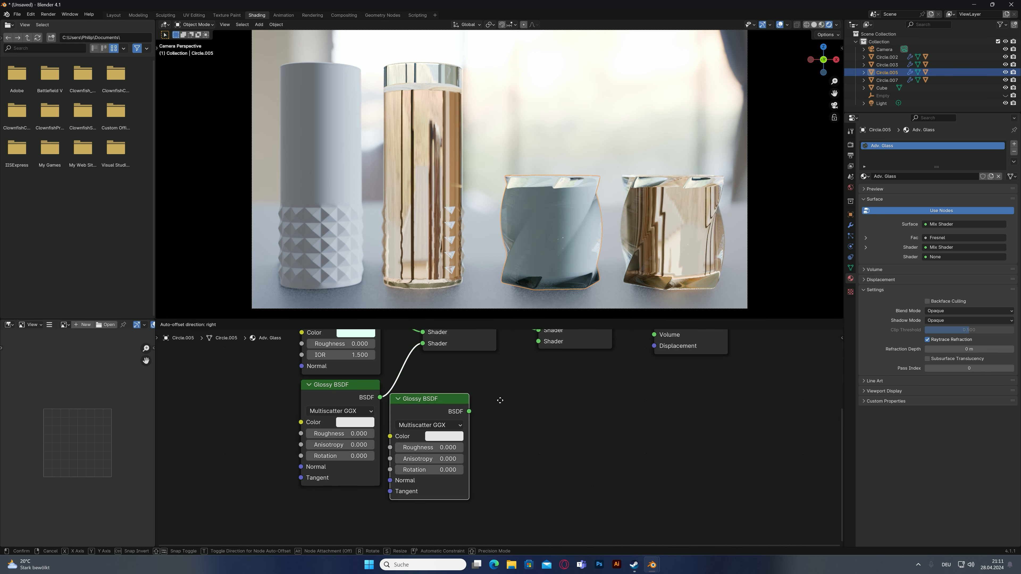
pyautogui.click(471, 385)
pyautogui.moveTo(471, 386); pyautogui.dragTo(446, 432, button='middle')
pyautogui.moveTo(469, 431); pyautogui.dragTo(515, 389)
# Move the second Mix Shader slightly and set the duplicated Glossy BSDF's Roughness to 1.
pyautogui.moveTo(534, 349); pyautogui.dragTo(533, 337)
pyautogui.moveTo(540, 344); pyautogui.dragTo(533, 385, button='middle')
pyautogui.moveTo(534, 387); pyautogui.dragTo(530, 412)
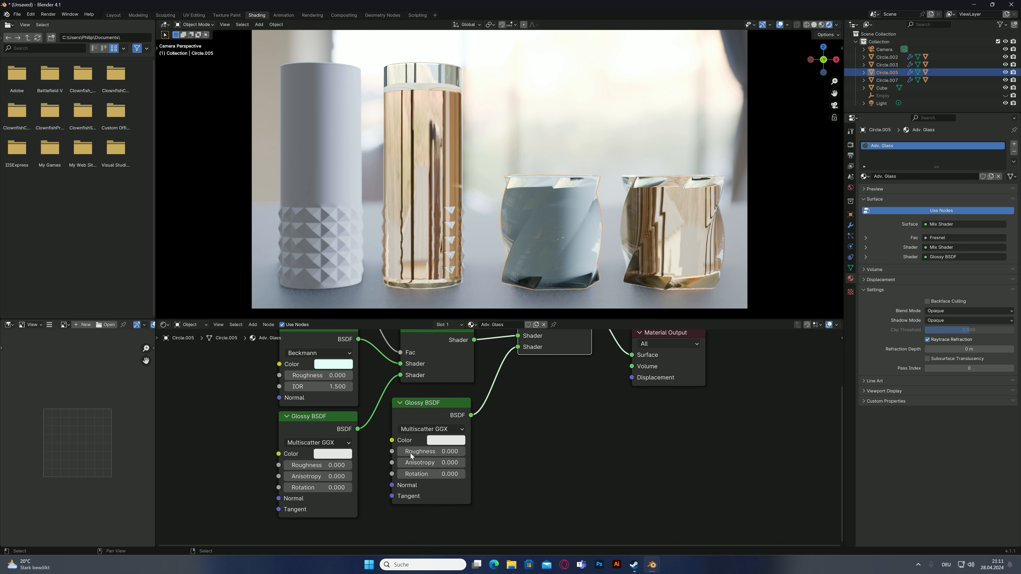
pyautogui.click(410, 453)
pyautogui.moveTo(410, 453); pyautogui.dragTo(466, 453)
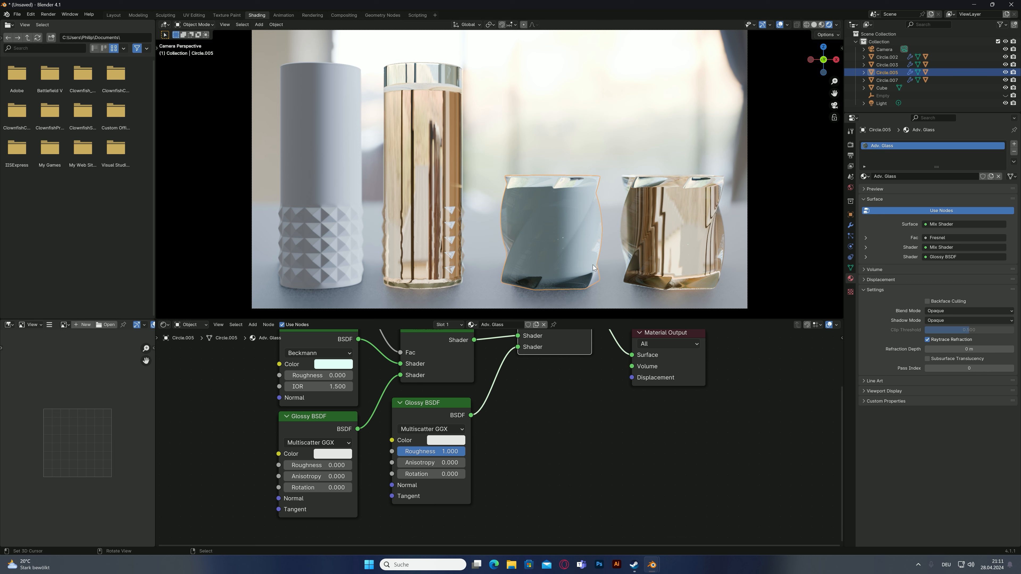
# Mute and unmute the second Mix Shader several times to compare its effect on the short glass.
pyautogui.moveTo(499, 384); pyautogui.dragTo(489, 413, button='middle')
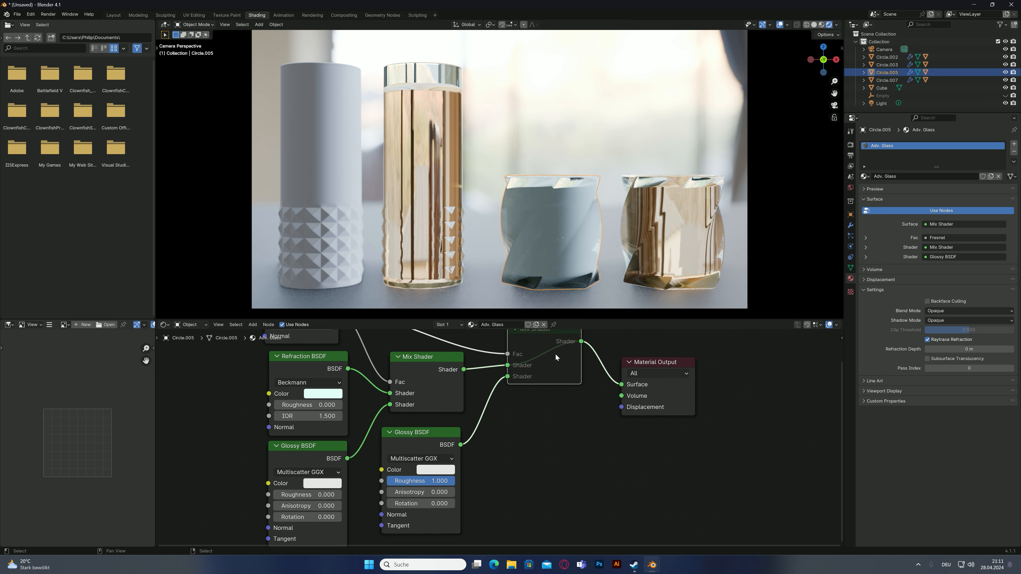
pyautogui.press('m')
pyautogui.press('m')
pyautogui.press('m')
pyautogui.press('m')
pyautogui.press('m')
pyautogui.press('m')
pyautogui.press('m')
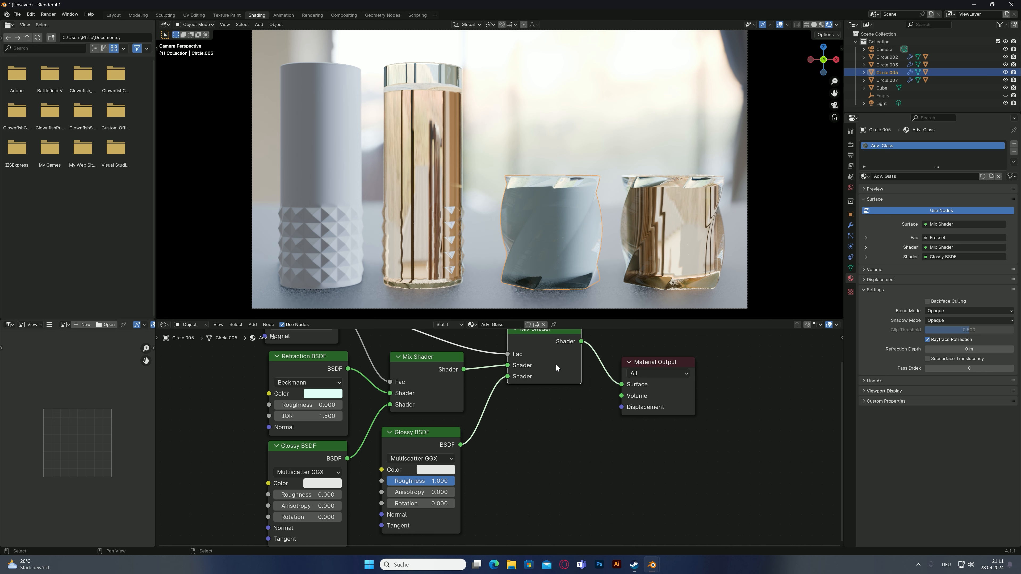
pyautogui.press('m')
pyautogui.press('m')
pyautogui.press('m')
# Assign the existing Adv. Glass material to the tall uncoloured glass.
pyautogui.click(302, 160)
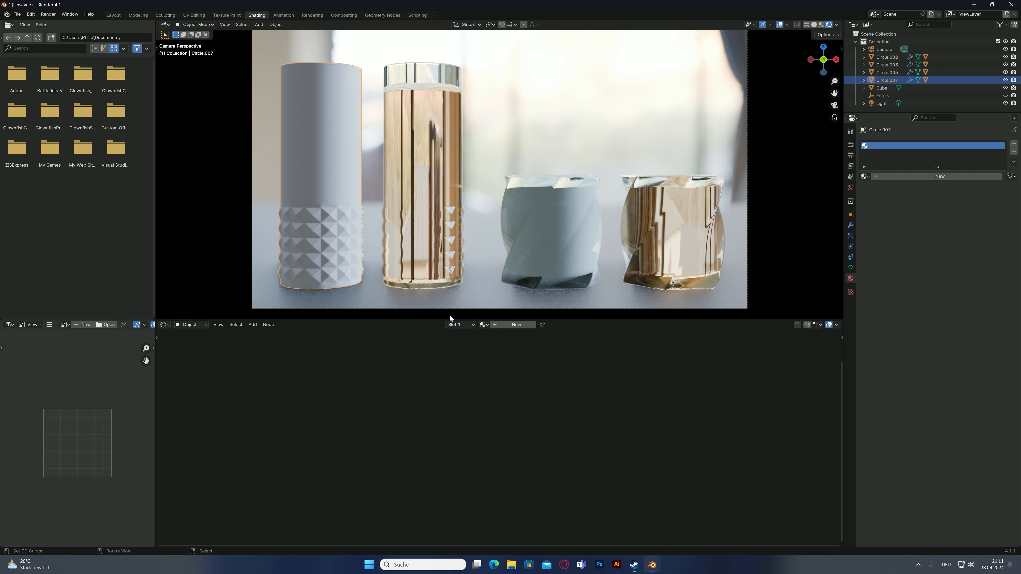
pyautogui.click(483, 324)
pyautogui.click(503, 348)
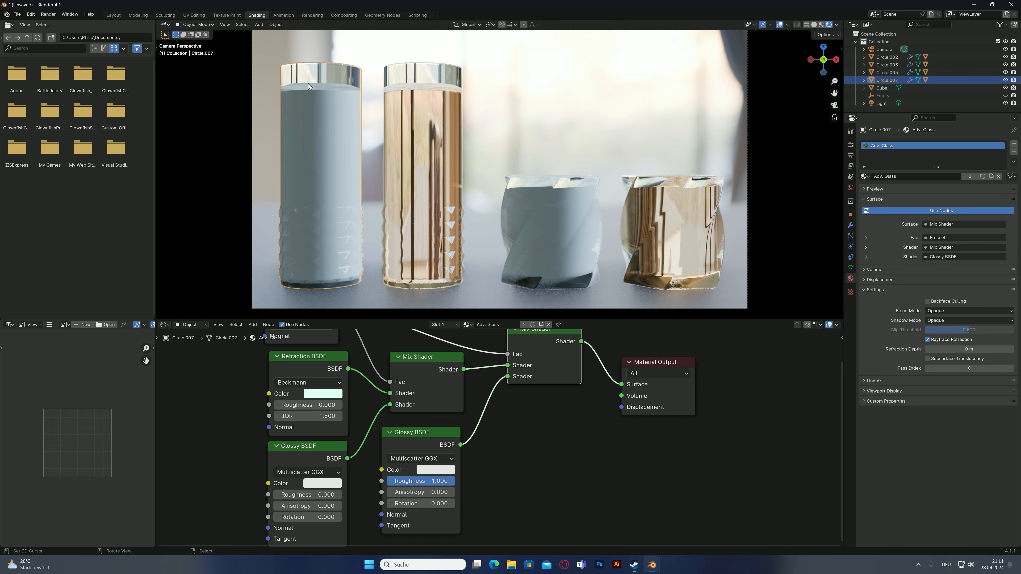
# Compare the tall glass with the second Mix Shader muted and unmuted, and review the Adv. Glass node setup.
pyautogui.press('m')
pyautogui.press('m')
pyautogui.press('m')
pyautogui.press('m')
pyautogui.press('m')
pyautogui.press('m')
pyautogui.press('m')
pyautogui.press('m')
pyautogui.scroll(-2, 497, 448)
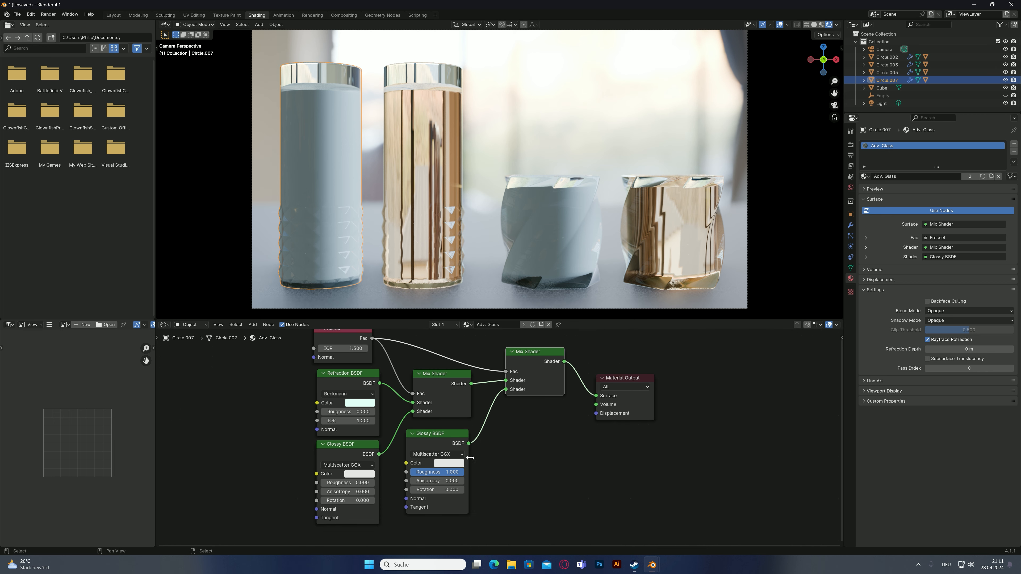
pyautogui.moveTo(454, 438); pyautogui.dragTo(566, 429, button='middle')
pyautogui.moveTo(467, 350); pyautogui.dragTo(469, 344)
pyautogui.moveTo(404, 467); pyautogui.dragTo(458, 421, button='middle')
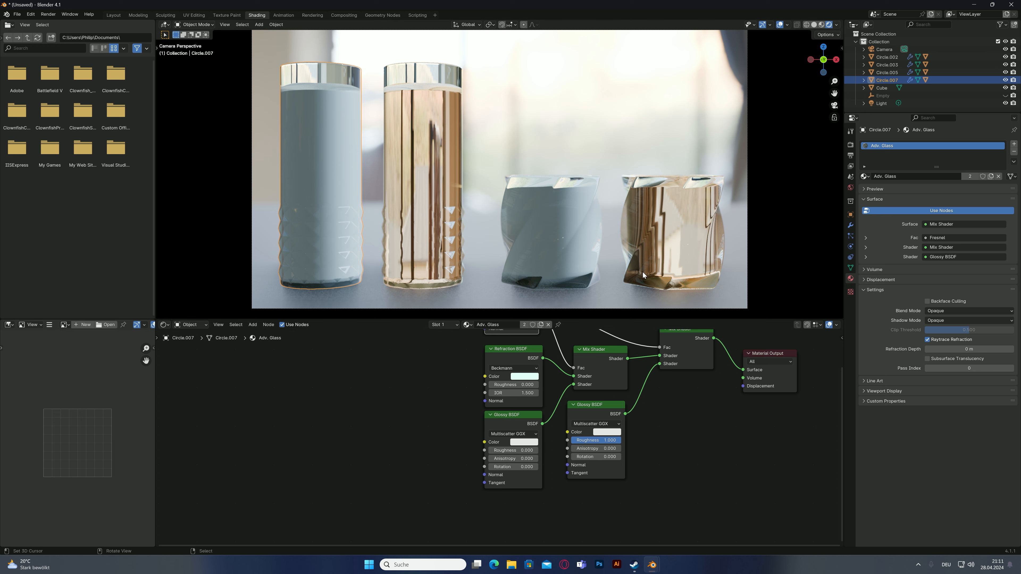
# Create a new material for the liquid inside the short Adv. Glass tumbler and name it adv. juice.
pyautogui.click(549, 225)
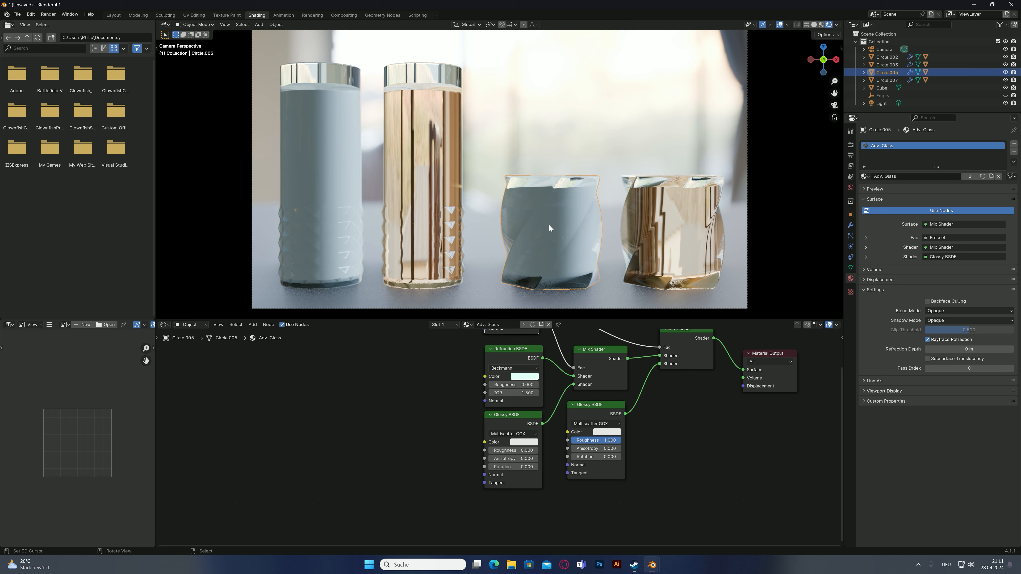
pyautogui.click(510, 325)
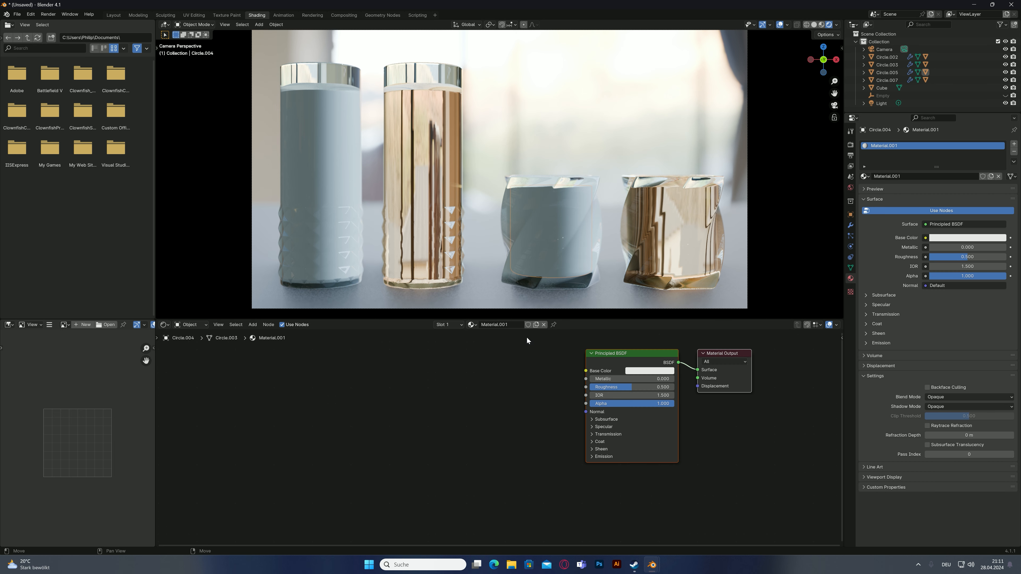
pyautogui.doubleClick(517, 325)
pyautogui.write('adv. juice')
pyautogui.press('Return')
# Replace the adv. juice nodes with a copy of the Adv. Glass nodes and give its Refraction BSDF the bas. Juice colour.
pyautogui.click(589, 244)
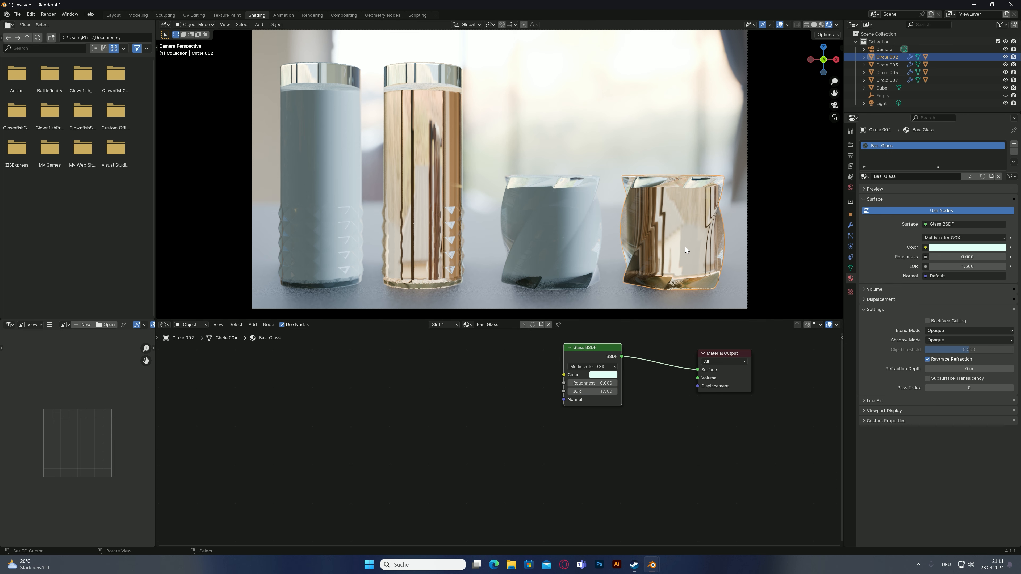
pyautogui.rightClick(567, 230)
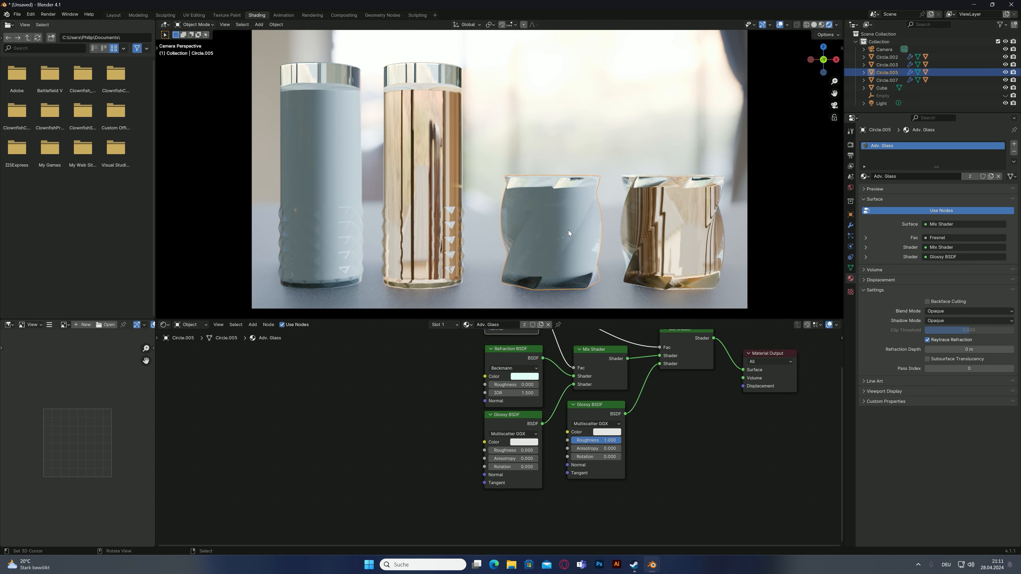
pyautogui.rightClick(568, 230)
pyautogui.rightClick(553, 242)
pyautogui.scroll(-4, 601, 409)
pyautogui.rightClick(551, 251)
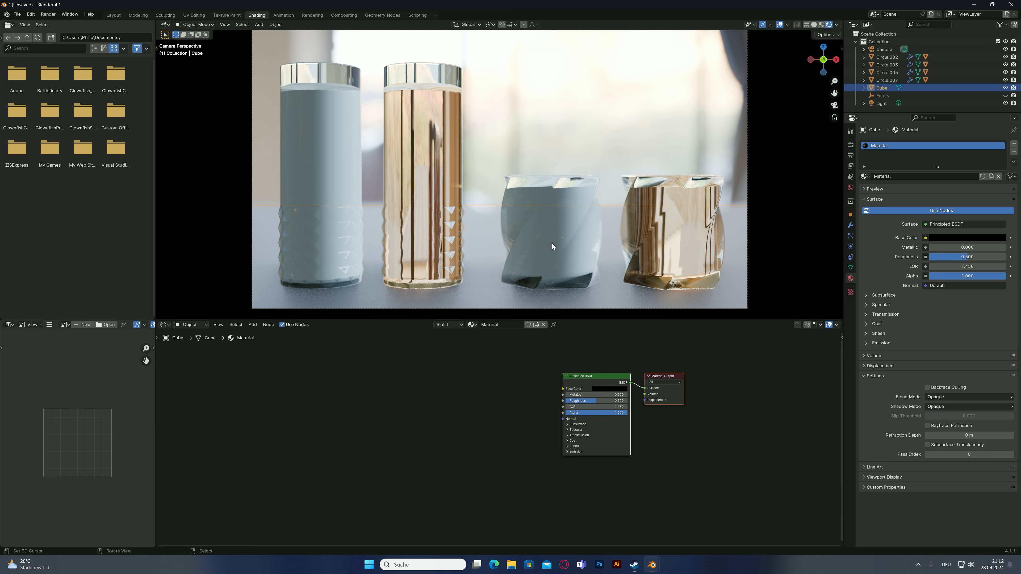
pyautogui.rightClick(552, 243)
pyautogui.rightClick(552, 244)
pyautogui.press('a')
pyautogui.press('x')
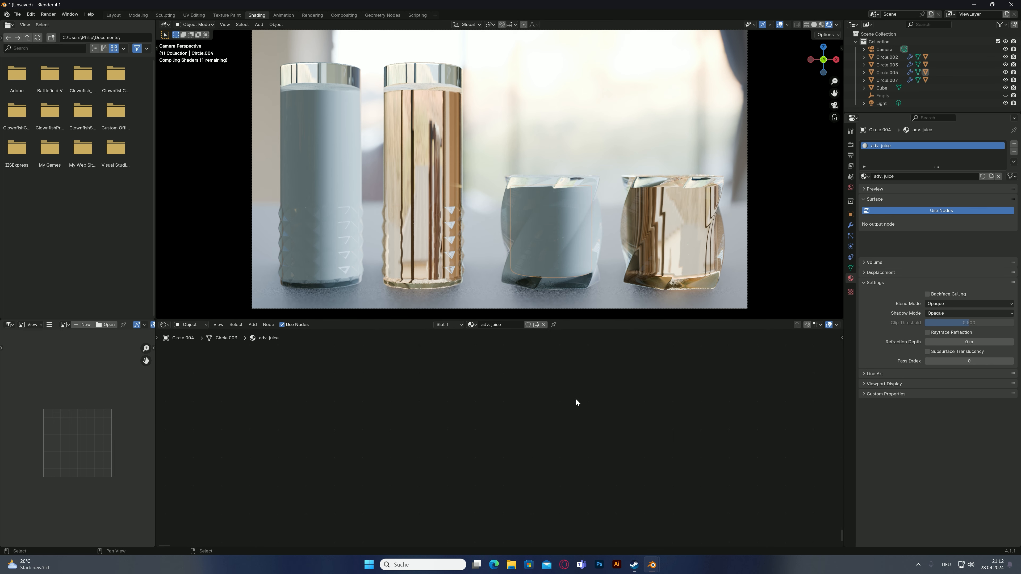
pyautogui.hotkey('ctrl', 'v')
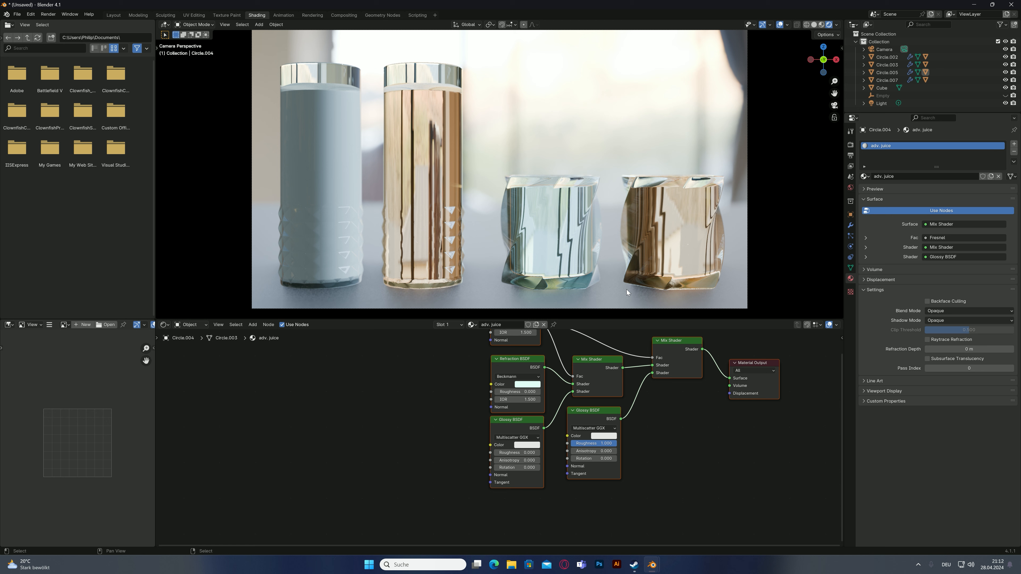
pyautogui.click(560, 242)
pyautogui.click(560, 242)
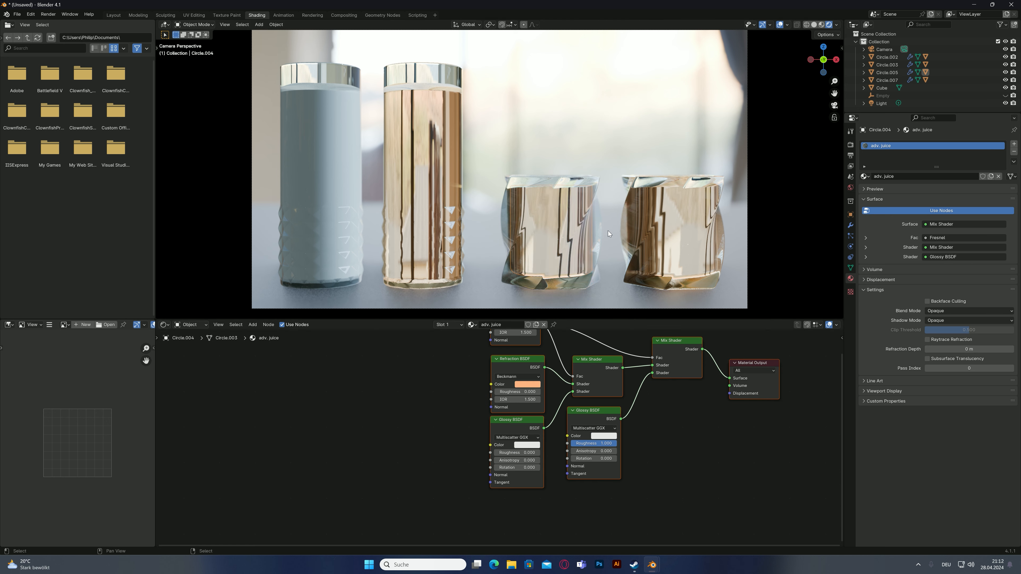
# Toggle Raytrace Refraction for the adv. juice material to compare the liquid's look with and without it.
pyautogui.click(928, 340)
pyautogui.click(929, 341)
pyautogui.click(929, 341)
pyautogui.rightClick(647, 134)
pyautogui.moveTo(482, 372); pyautogui.dragTo(460, 370)
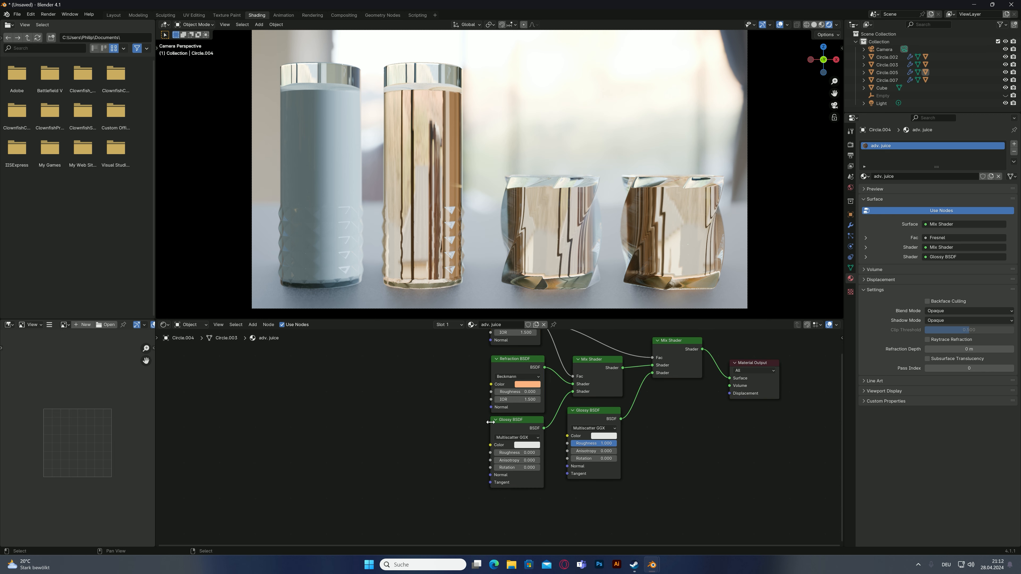
# Assign the adv. juice material to the liquid inside the tall Adv. Glass.
pyautogui.moveTo(483, 433); pyautogui.dragTo(443, 453, button='middle')
pyautogui.scroll(1, 432, 479)
pyautogui.scroll(-4, 430, 479)
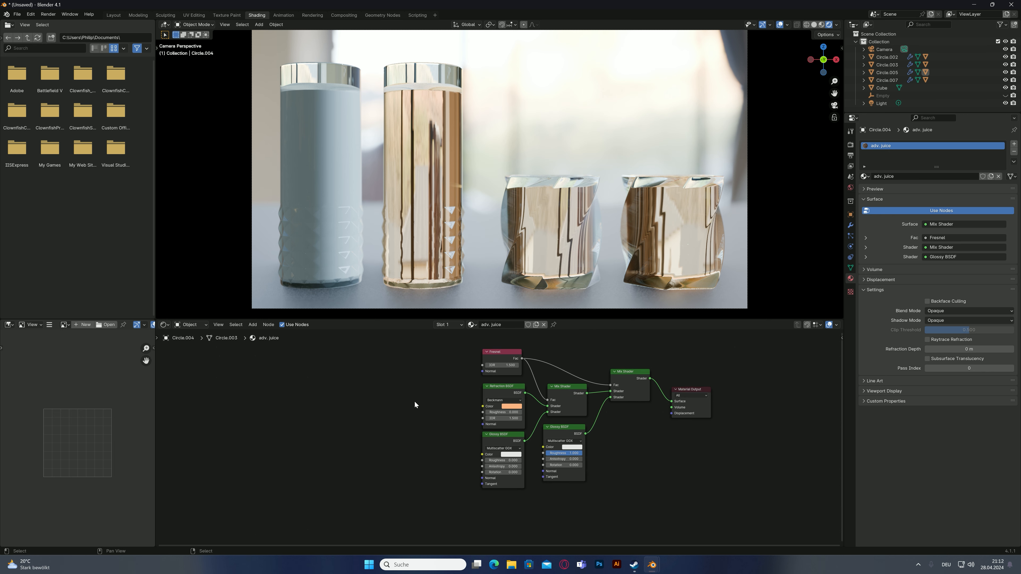
pyautogui.rightClick(327, 189)
pyautogui.rightClick(327, 191)
pyautogui.click(485, 325)
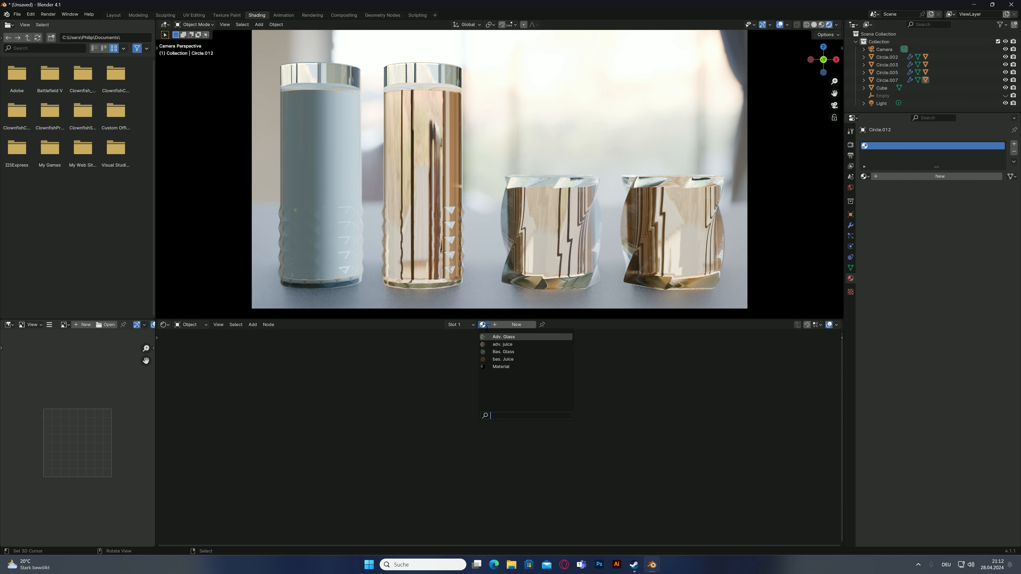
pyautogui.click(508, 344)
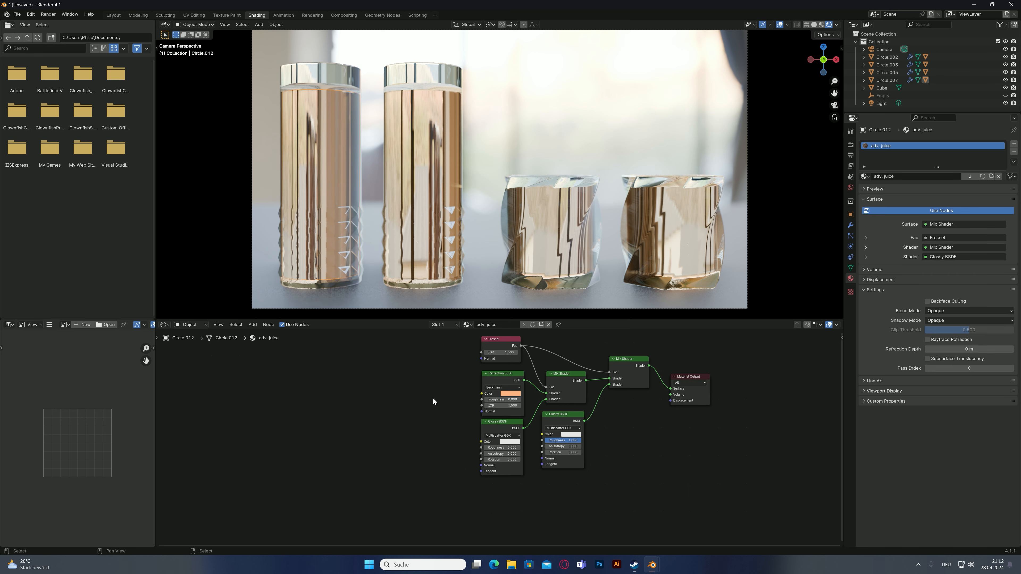
pyautogui.hotkey('shift', 'a')
pyautogui.write('te')
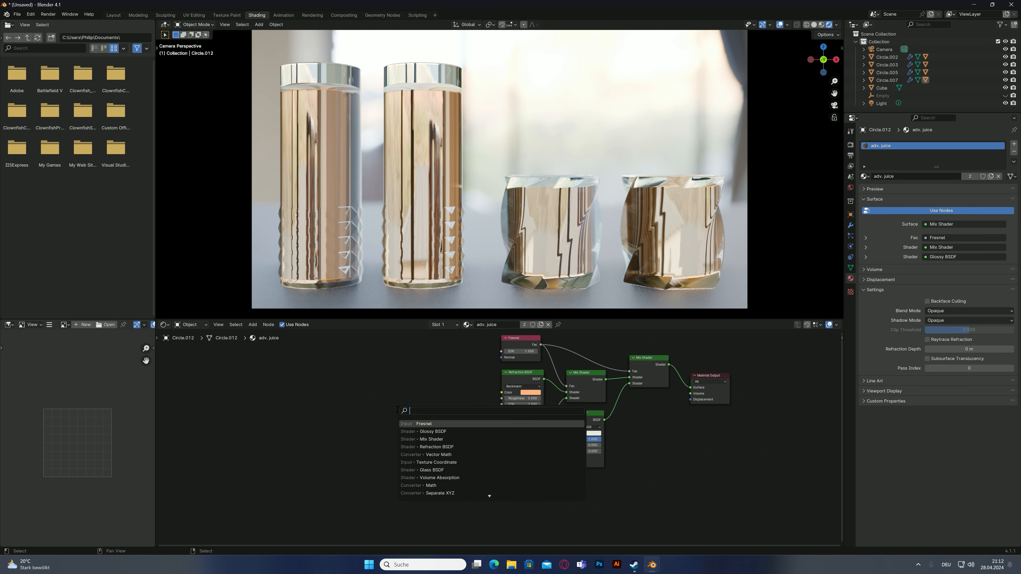
pyautogui.write('xt')
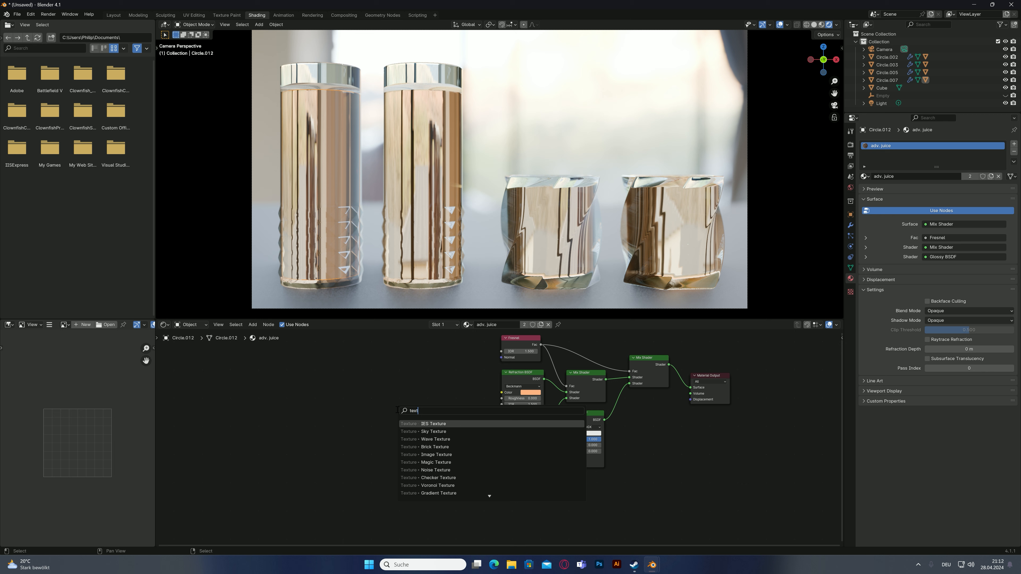
pyautogui.write('rure cpp')
pyautogui.press('Return')
# Add a Texture Coordinate node to the adv. juice material, well before the Refraction BSDF.
pyautogui.hotkey('shift', 'a')
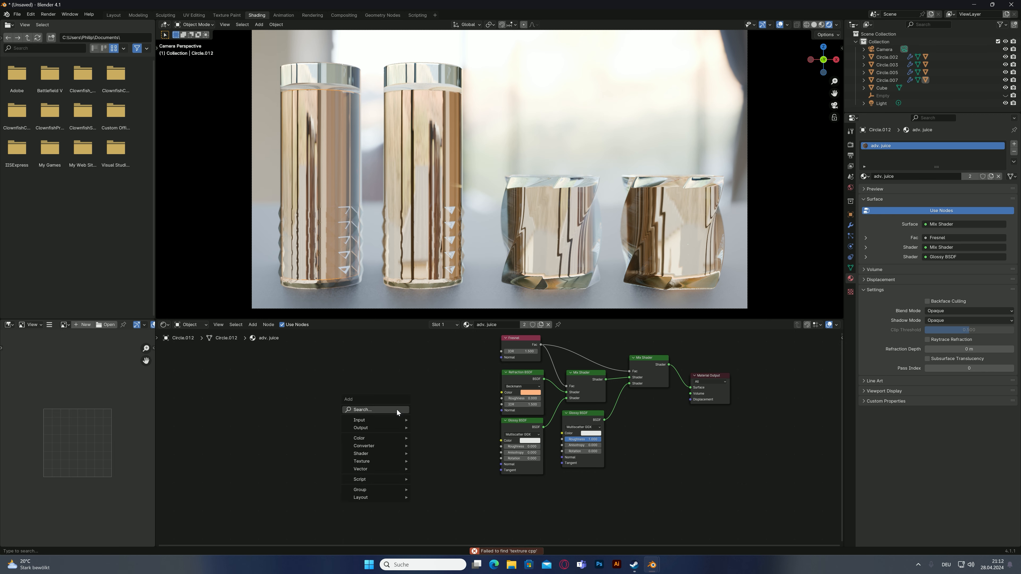
pyautogui.write('cor')
pyautogui.press('BackSpace')
pyautogui.press('BackSpace')
pyautogui.press('BackSpace')
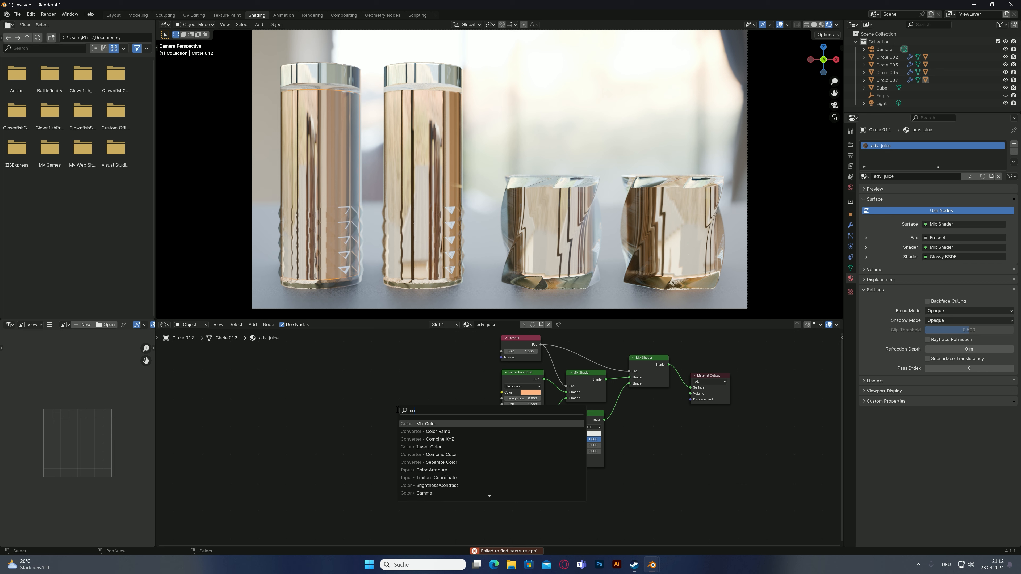
pyautogui.write('tex')
pyautogui.press('Return')
pyautogui.click(302, 393)
# Add a Refract Vector Math node fed by the Texture Coordinate's Generated output in its first vector and Object in its second.
pyautogui.scroll(2, 349, 408)
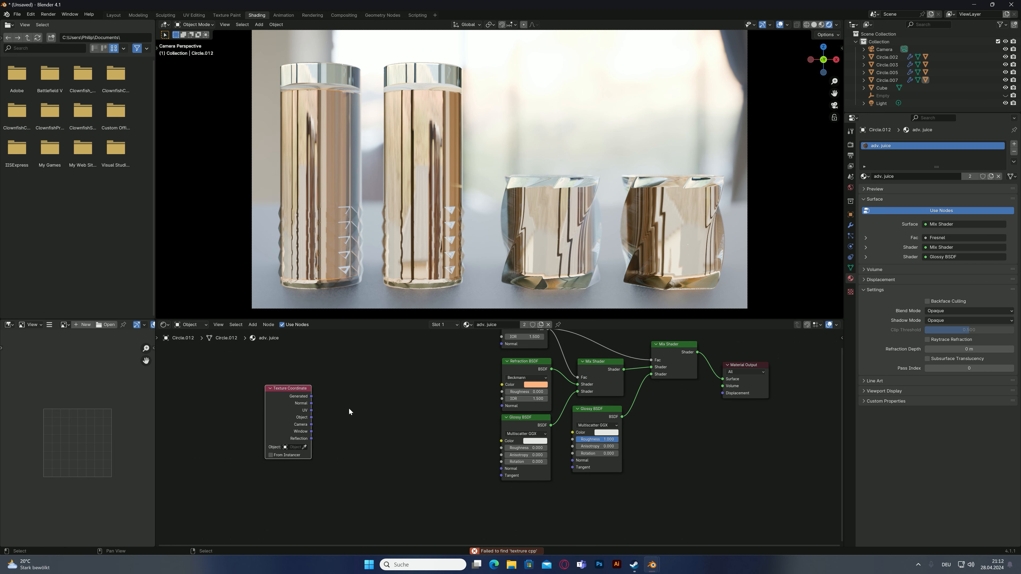
pyautogui.moveTo(295, 393); pyautogui.dragTo(360, 398)
pyautogui.write('vector')
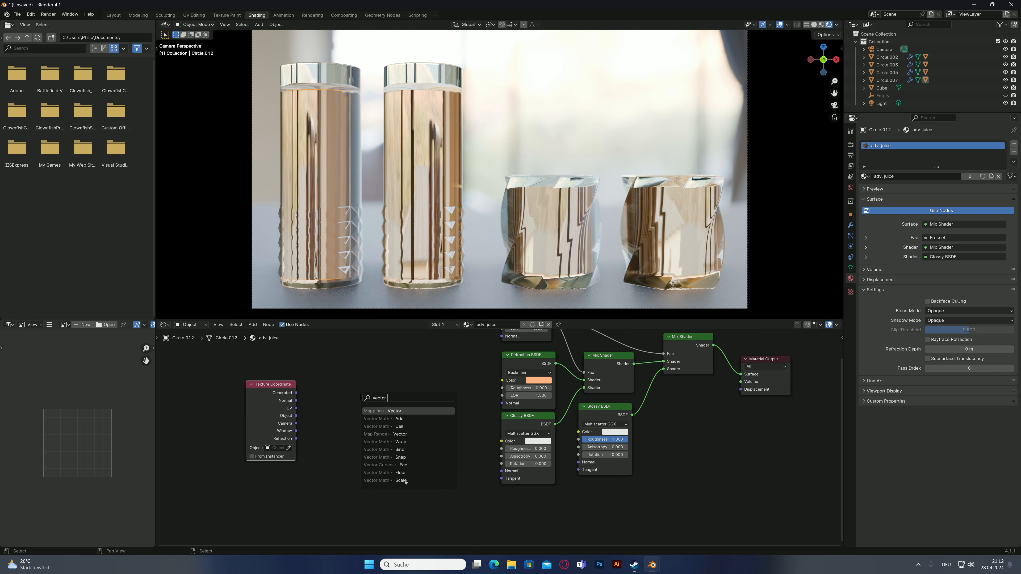
pyautogui.press('Down')
pyautogui.press('Return')
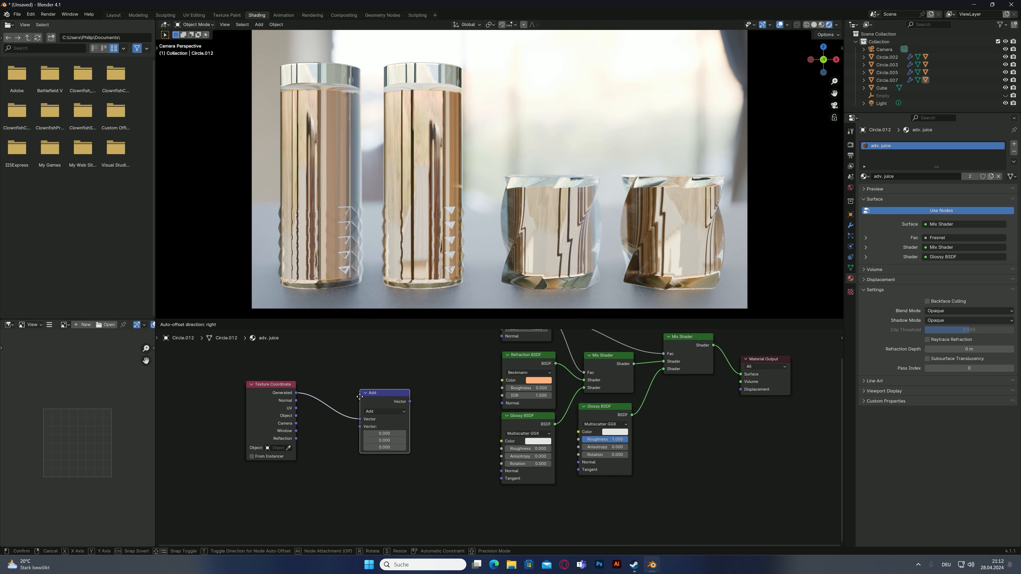
pyautogui.click(347, 393)
pyautogui.click(365, 409)
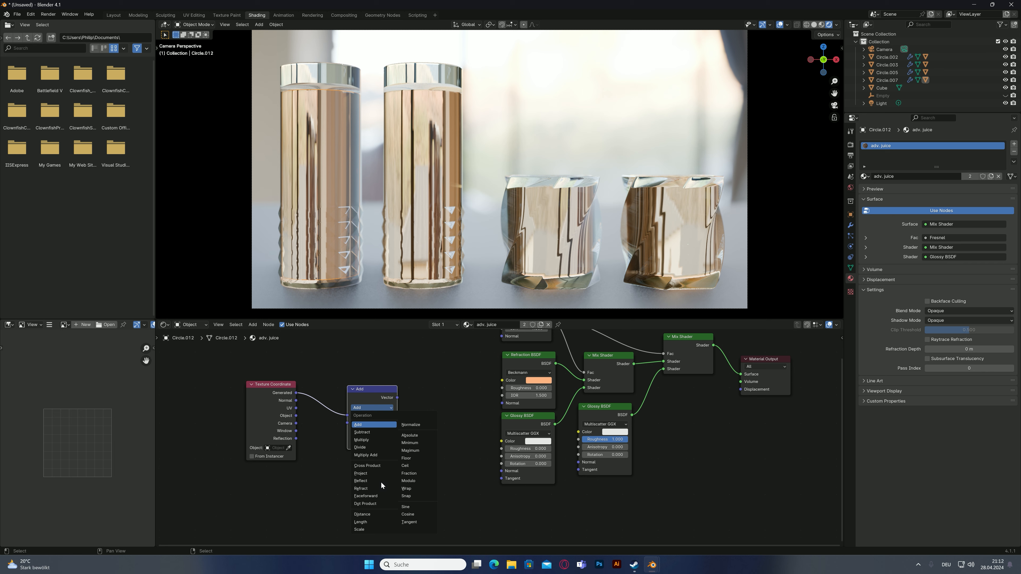
pyautogui.click(375, 487)
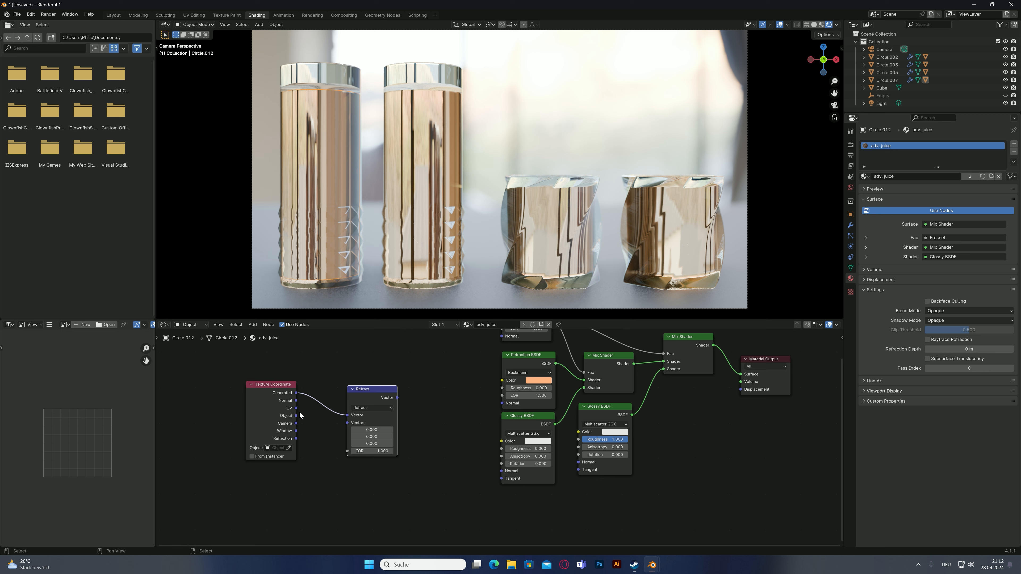
pyautogui.moveTo(300, 417); pyautogui.dragTo(351, 424)
pyautogui.moveTo(373, 388); pyautogui.dragTo(349, 381)
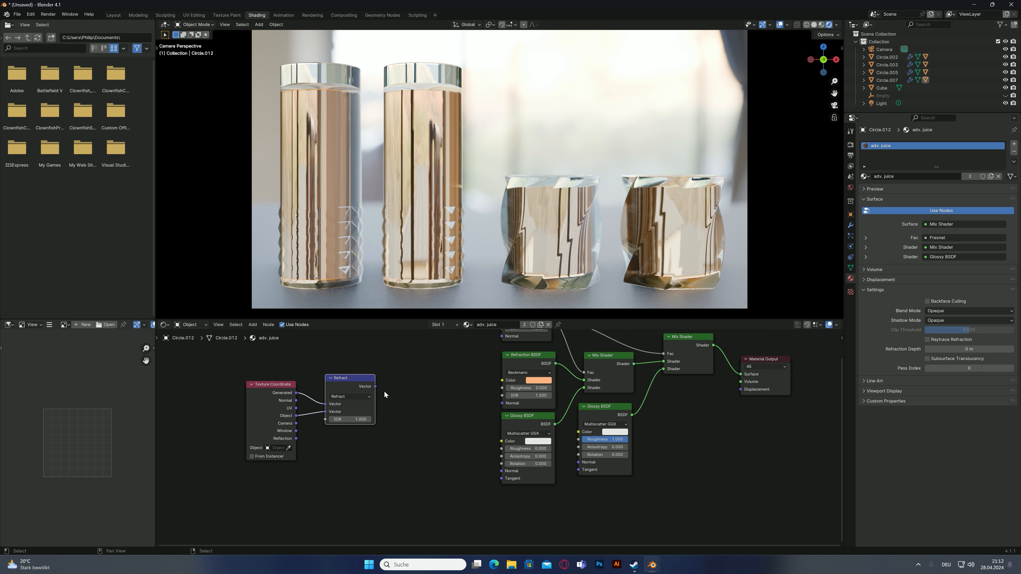
# Duplicate the Refract node as a Multiply node, feeding it the Refract result and the Texture Coordinate's Reflection output.
pyautogui.hotkey('shift', 'd')
pyautogui.click(427, 409)
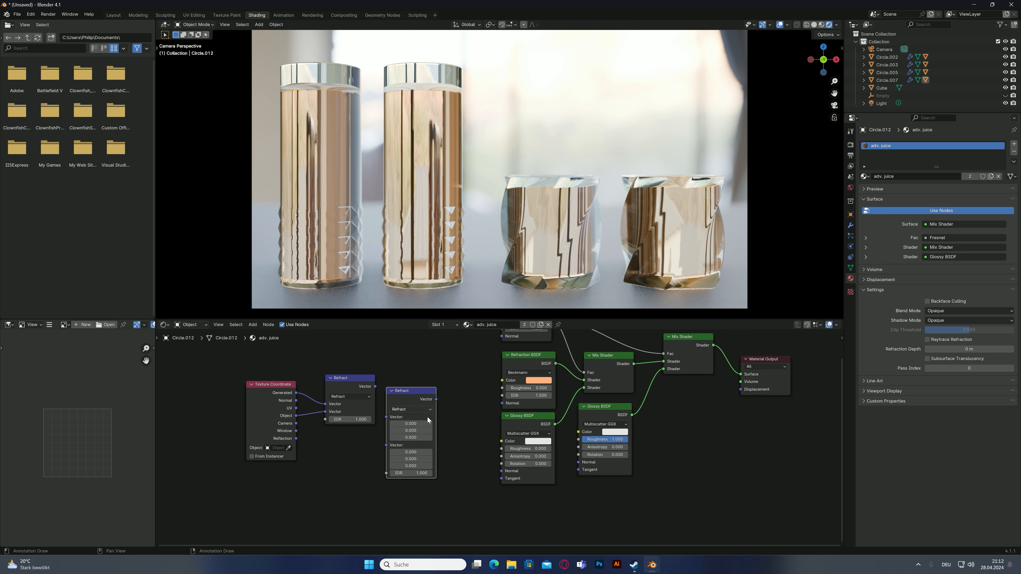
pyautogui.click(426, 410)
pyautogui.click(417, 437)
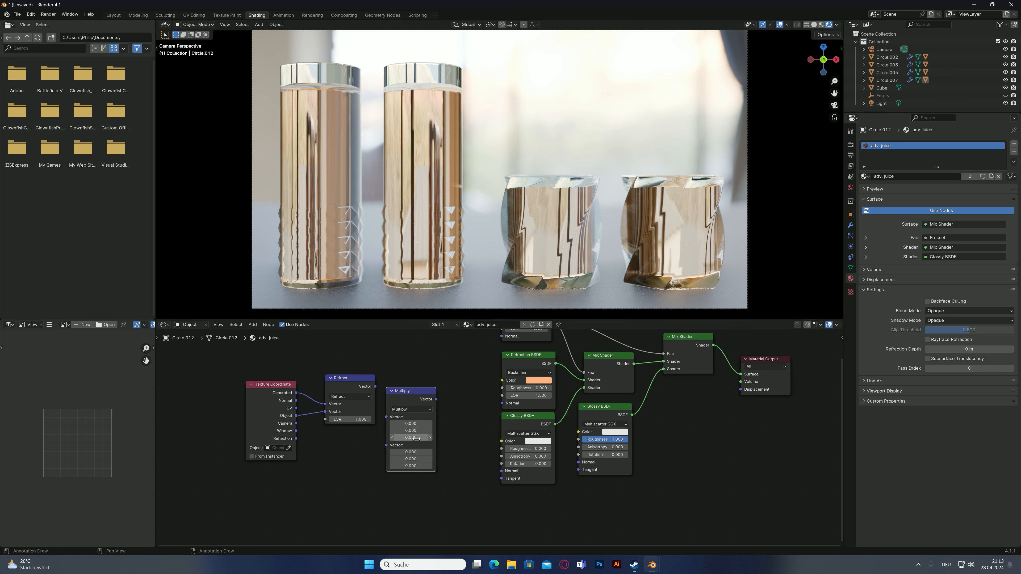
pyautogui.moveTo(375, 386); pyautogui.dragTo(394, 425)
pyautogui.moveTo(296, 438); pyautogui.dragTo(385, 425)
pyautogui.moveTo(402, 392); pyautogui.dragTo(400, 403)
pyautogui.moveTo(429, 421); pyautogui.dragTo(374, 454, button='middle')
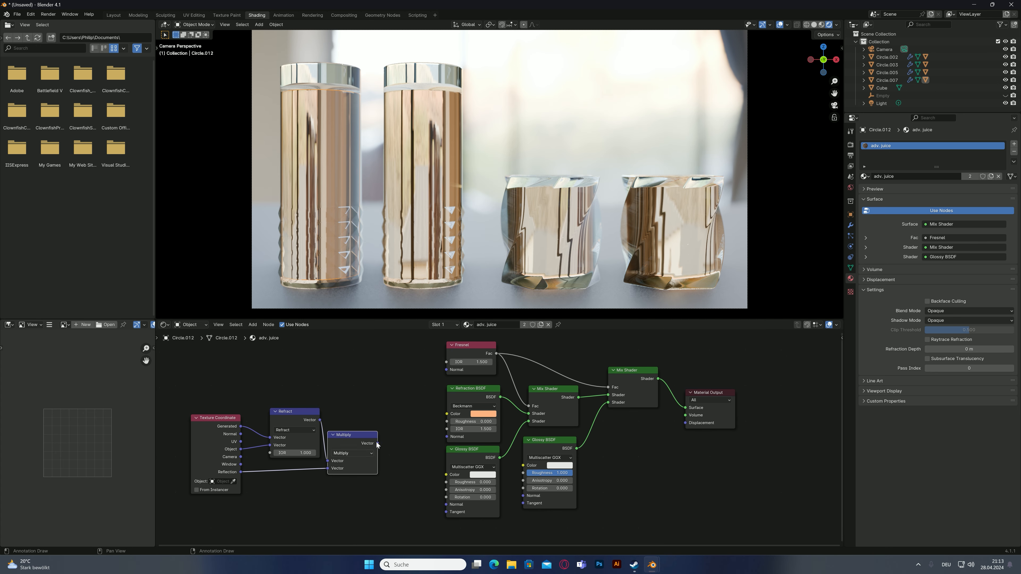
# Connect the Multiply output to the Normal inputs of the Refraction BSDF, both Glossy BSDFs and the Fresnel node.
pyautogui.moveTo(377, 443); pyautogui.dragTo(446, 437)
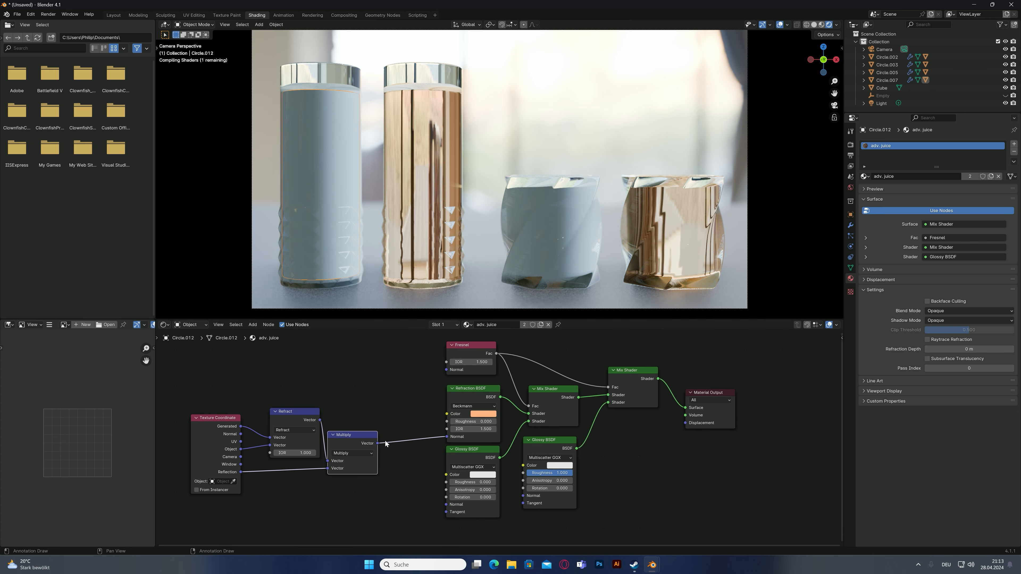
pyautogui.moveTo(378, 443); pyautogui.dragTo(446, 504)
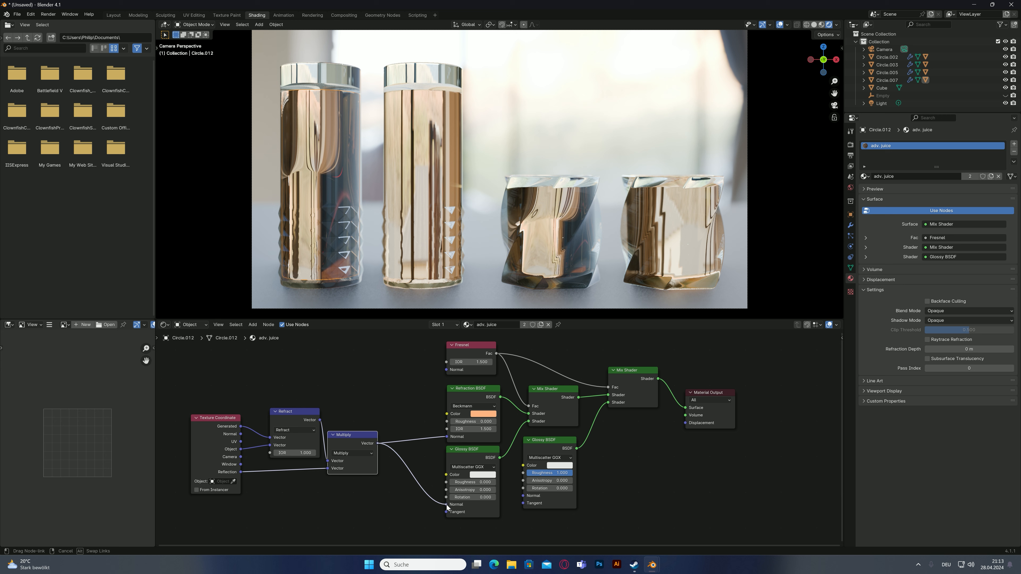
pyautogui.moveTo(377, 444); pyautogui.dragTo(527, 498)
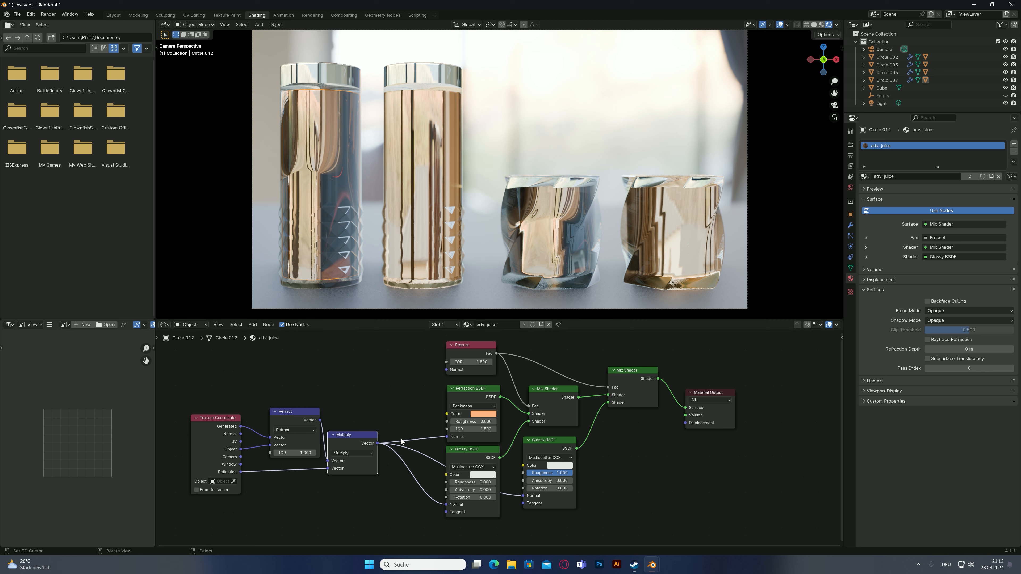
pyautogui.moveTo(377, 444); pyautogui.dragTo(450, 373)
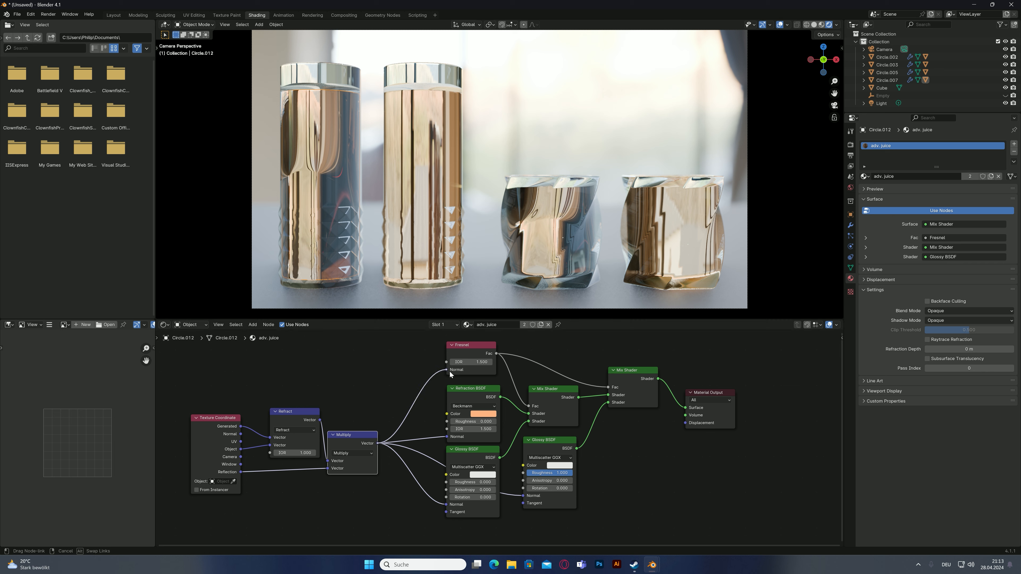
pyautogui.moveTo(449, 371); pyautogui.dragTo(422, 389)
pyautogui.moveTo(377, 443); pyautogui.dragTo(446, 374)
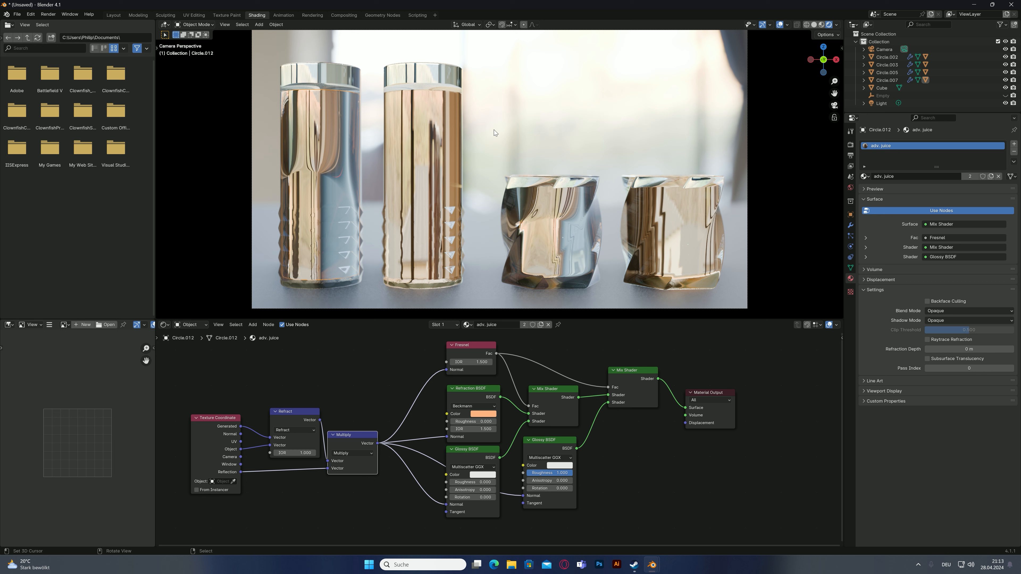
# Copy all adv. juice nodes into the Adv. Glass material and place them below its existing nodes.
pyautogui.click(346, 91)
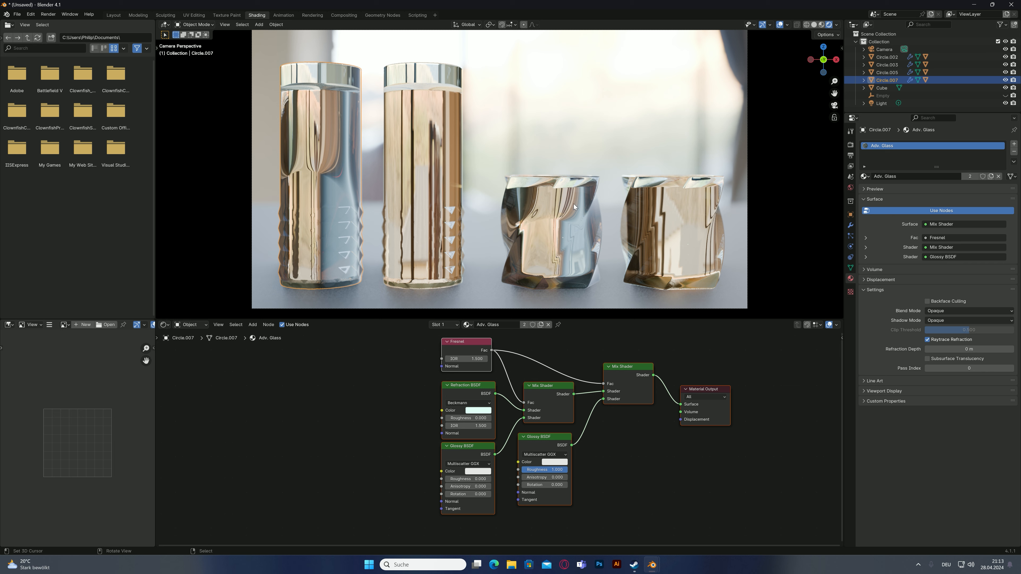
pyautogui.click(581, 186)
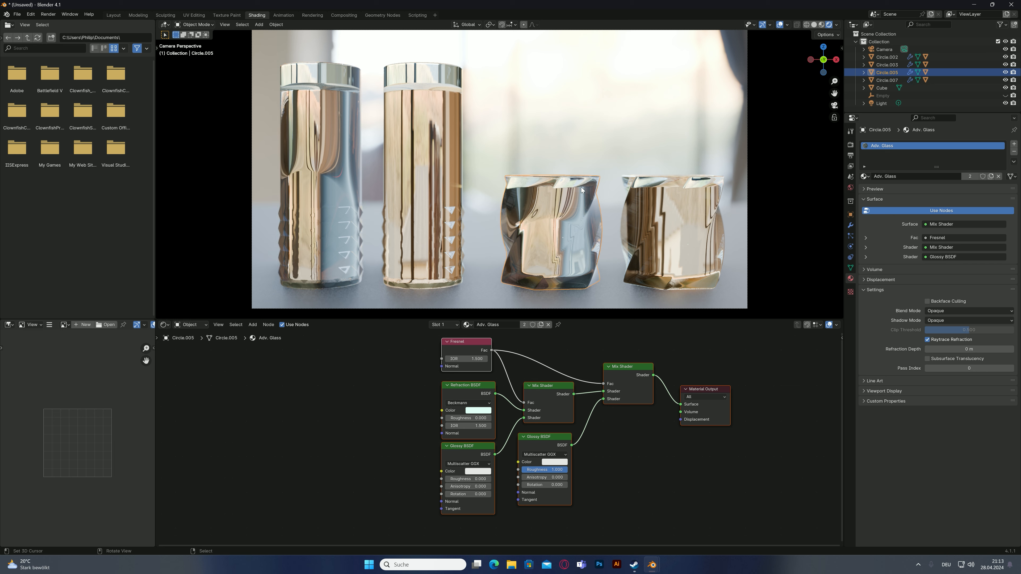
pyautogui.click(362, 196)
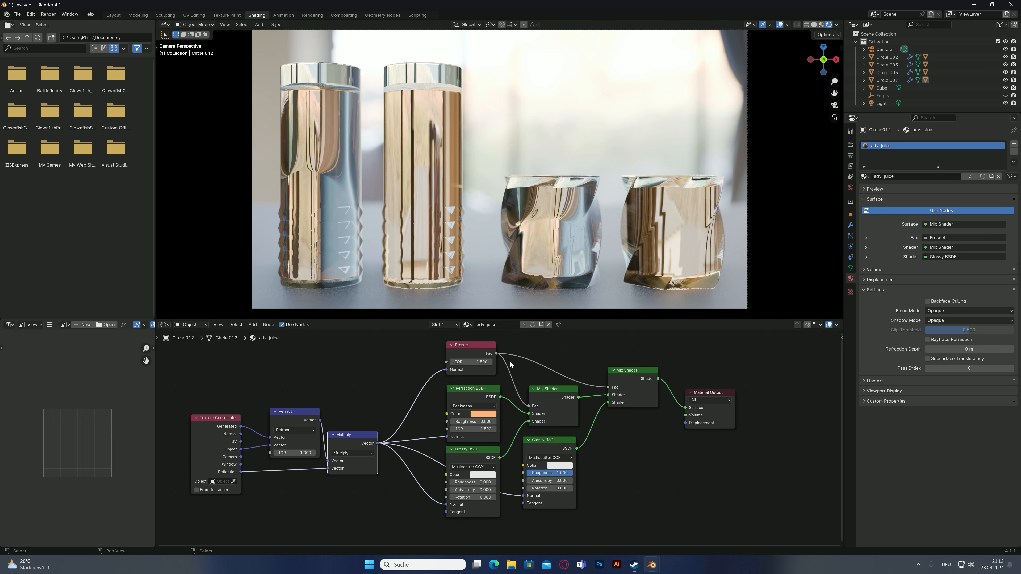
pyautogui.press('a')
pyautogui.click(567, 237)
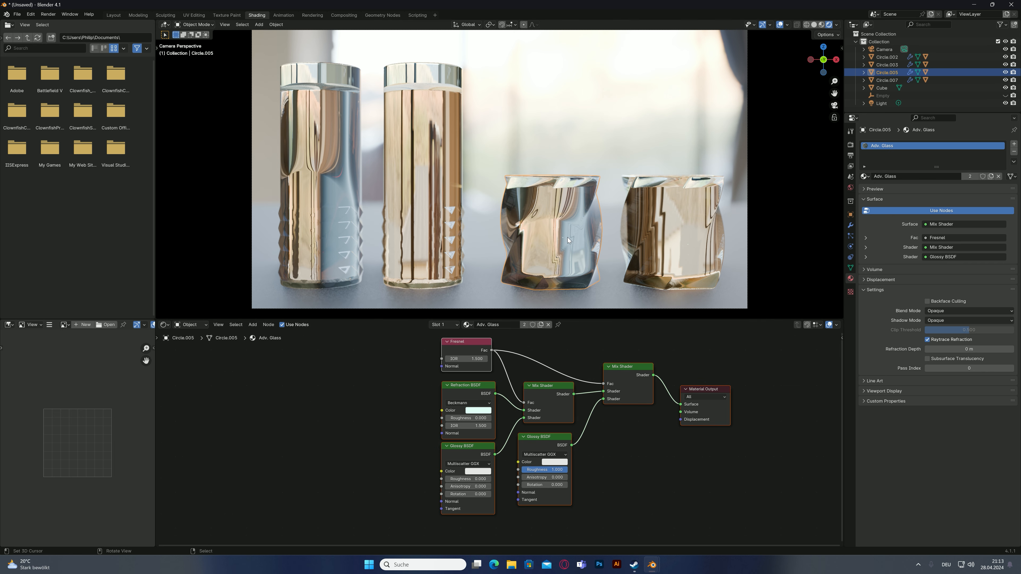
pyautogui.scroll(-3, 577, 442)
pyautogui.hotkey('ctrl', 'v')
pyautogui.press('g')
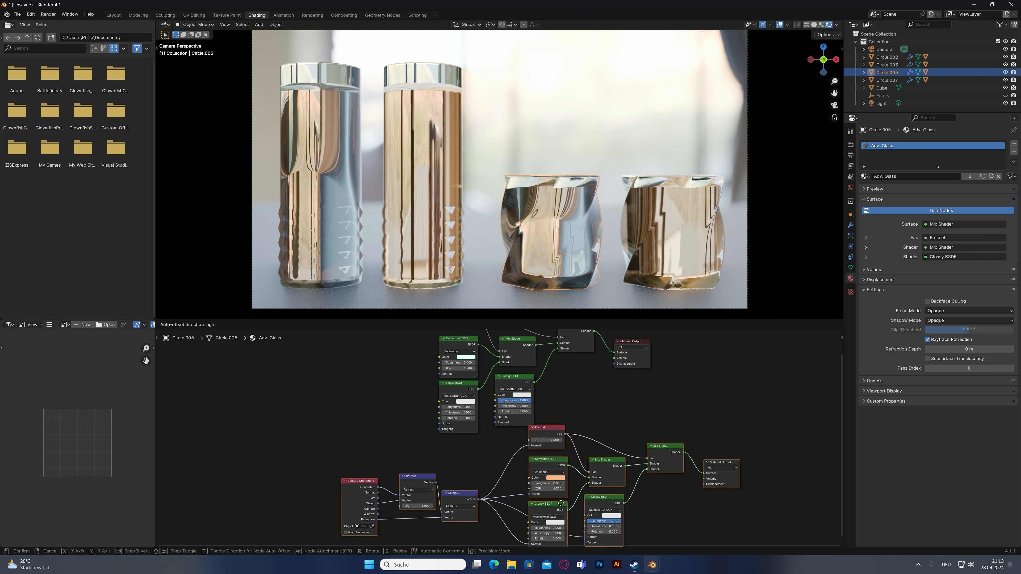
pyautogui.click(546, 487)
pyautogui.moveTo(546, 440); pyautogui.dragTo(521, 495, button='middle')
# Copy the pale glass colour from the original Refraction BSDF to the pasted Refraction BSDF.
pyautogui.moveTo(387, 350); pyautogui.dragTo(499, 417)
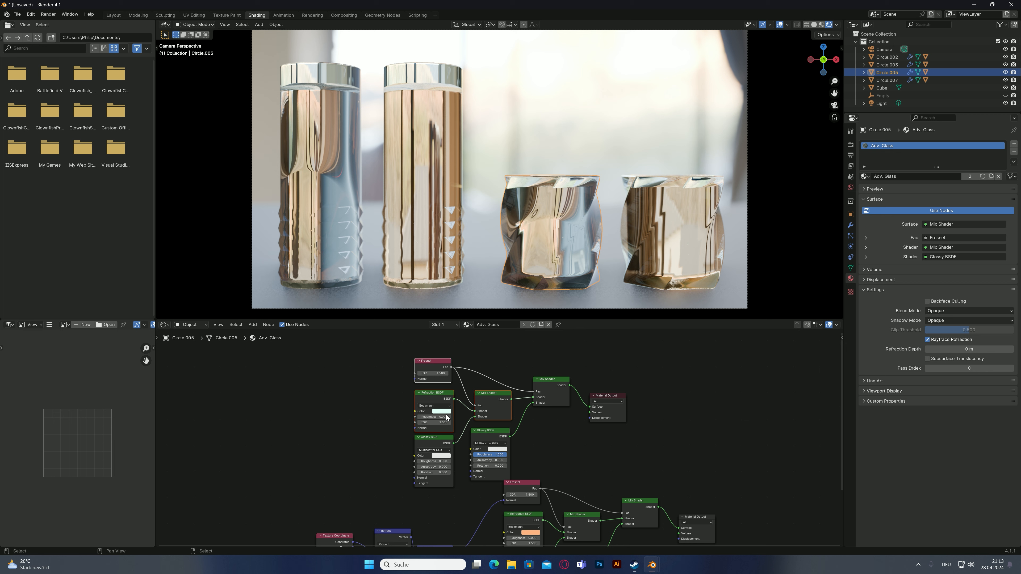
pyautogui.moveTo(509, 455); pyautogui.dragTo(507, 374, button='middle')
pyautogui.hotkey('ctrl', 'v')
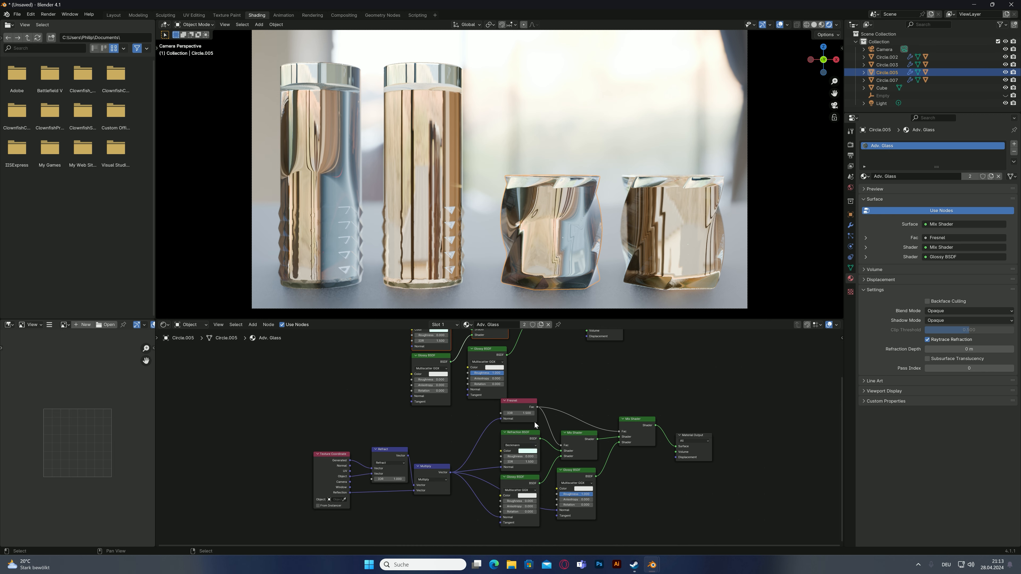
# Delete the original Adv. Glass node group above the pasted nodes.
pyautogui.moveTo(535, 421); pyautogui.dragTo(521, 486, button='middle')
pyautogui.moveTo(376, 348)
pyautogui.mouseDown()
pyautogui.moveTo(594, 433)
pyautogui.moveTo(619, 428)
pyautogui.mouseUp()
pyautogui.press('Delete')
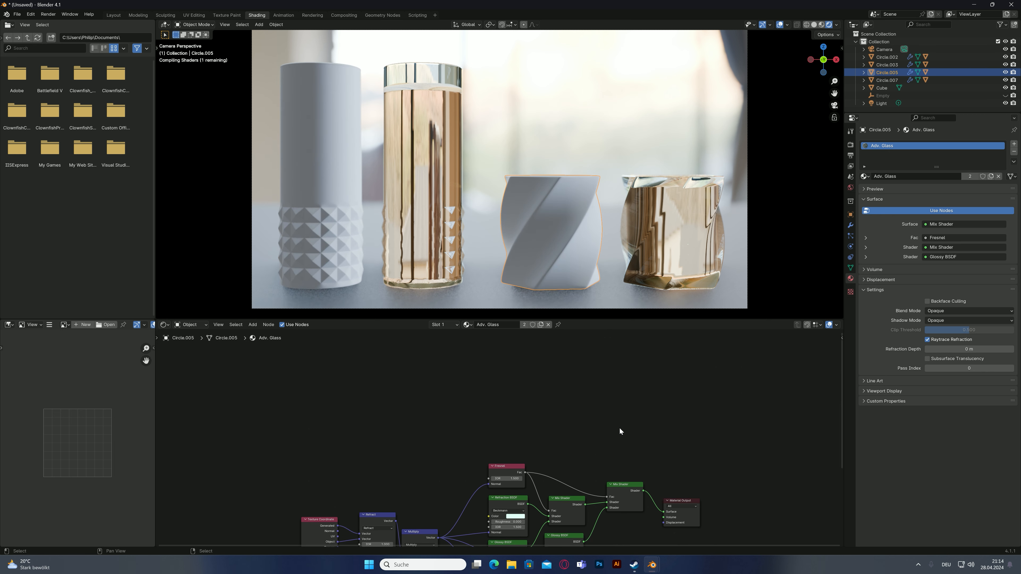
# Unlink Multiply from the Fresnel node's Normal input in Adv. Glass and relink it to compare the glass look.
pyautogui.moveTo(579, 426); pyautogui.dragTo(559, 363, button='middle')
pyautogui.scroll(3, 489, 437)
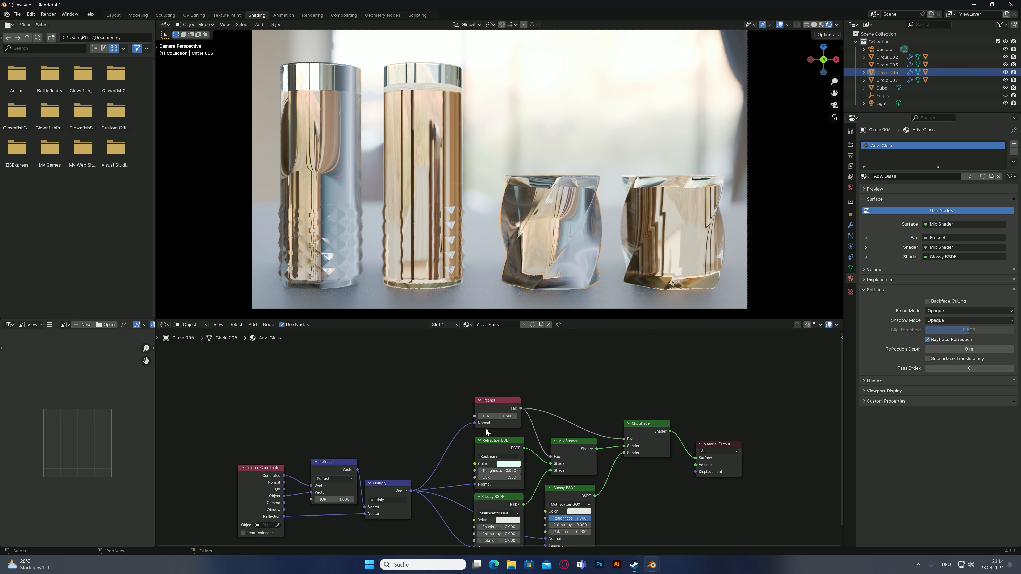
pyautogui.moveTo(474, 423); pyautogui.dragTo(457, 456)
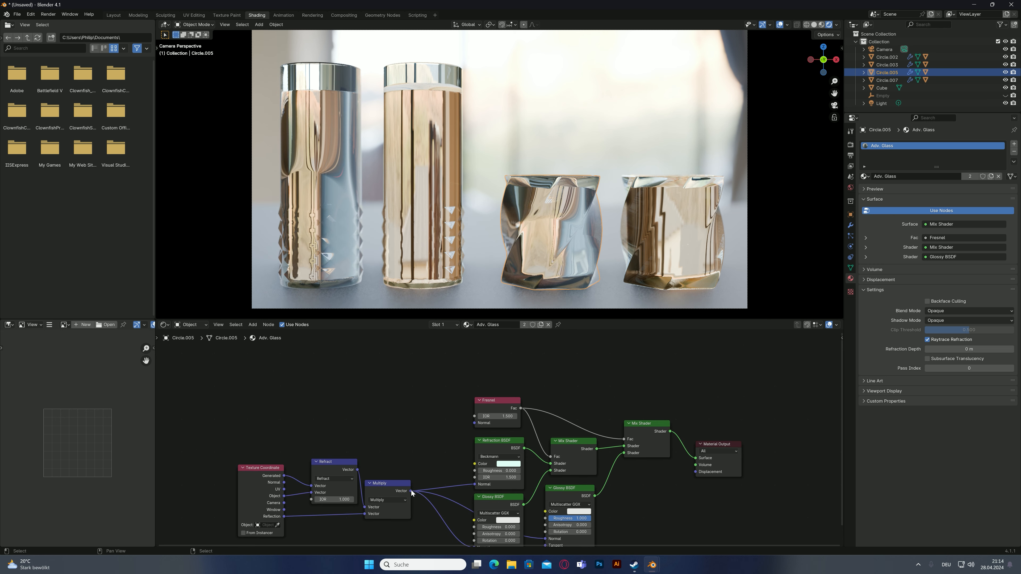
pyautogui.moveTo(410, 491); pyautogui.dragTo(478, 425)
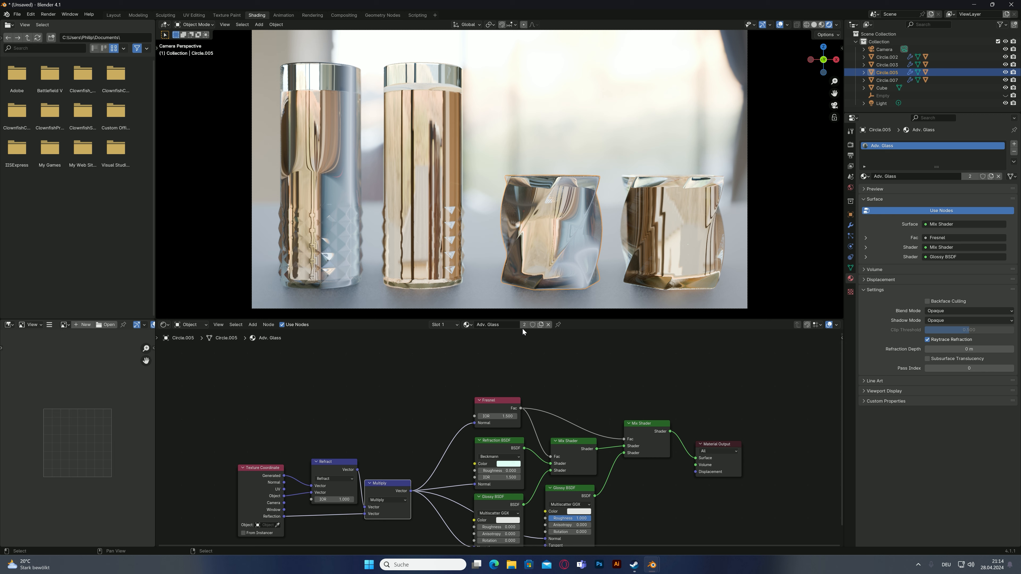
# Try Refract IOR values of 0.9 and 1.1 in the Adv. Glass material to compare the refraction.
pyautogui.moveTo(455, 384); pyautogui.dragTo(462, 350, button='middle')
pyautogui.scroll(2, 470, 455)
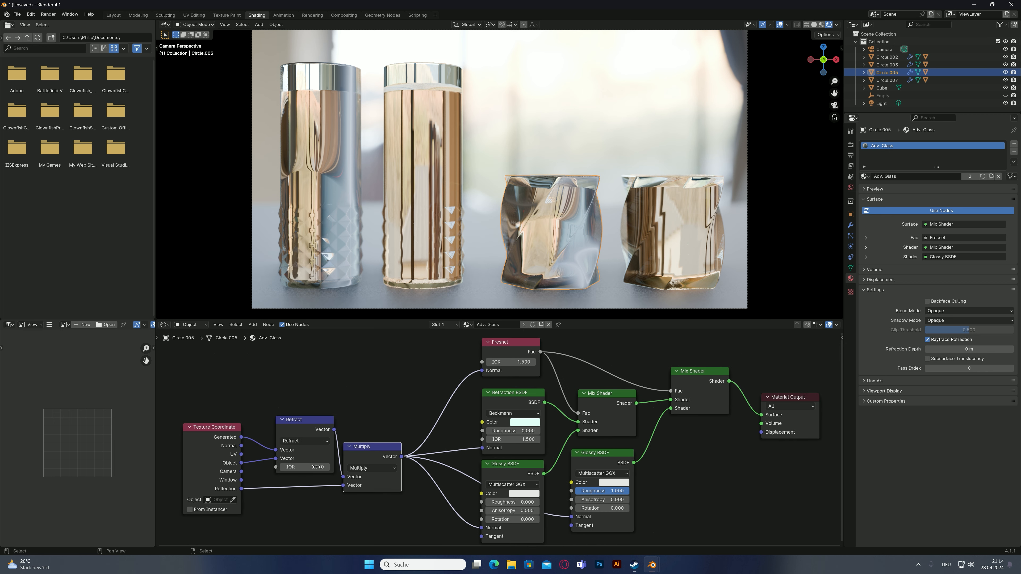
pyautogui.click(282, 467)
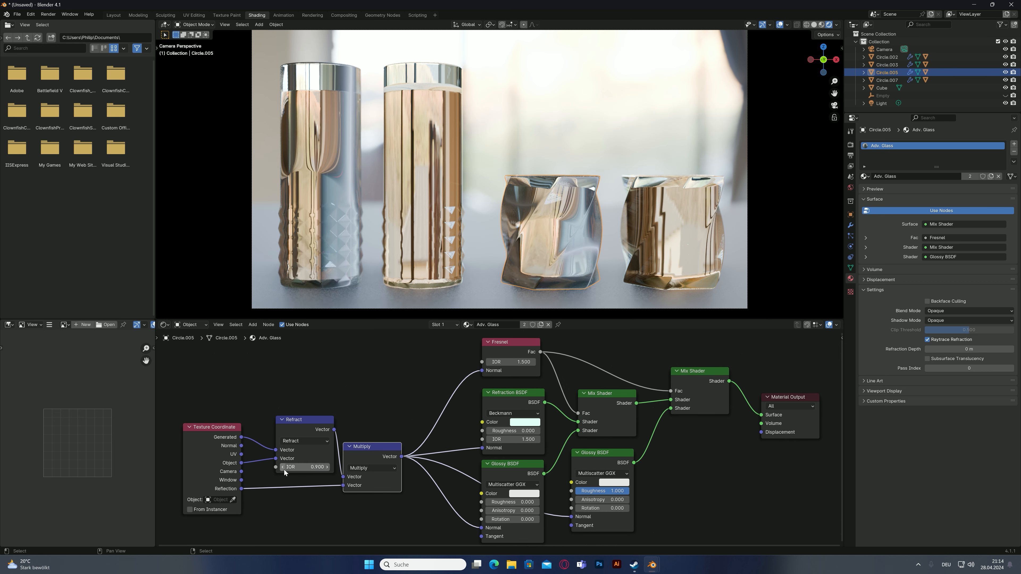
pyautogui.click(327, 467)
pyautogui.click(327, 467)
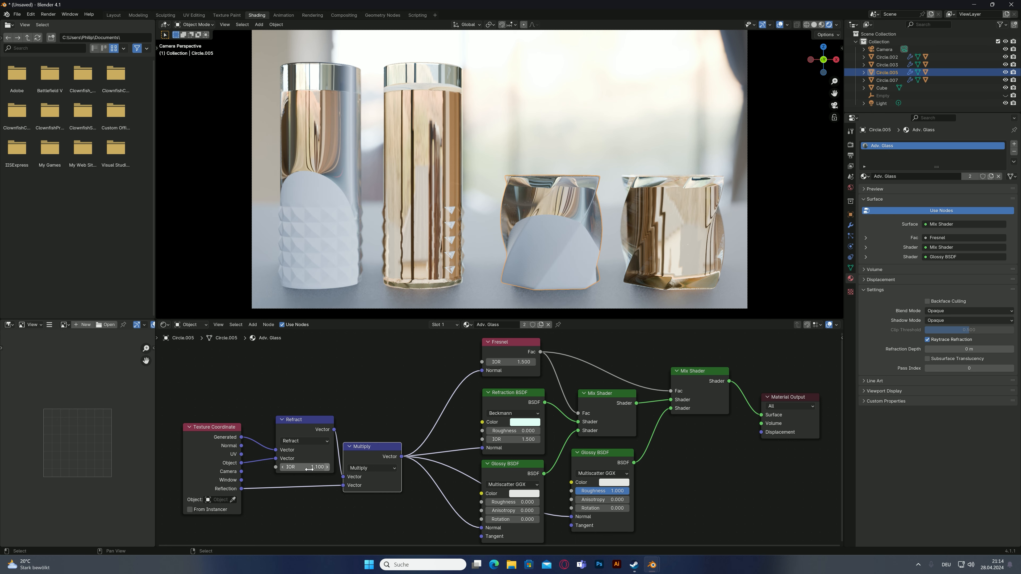
pyautogui.click(283, 468)
pyautogui.click(327, 467)
pyautogui.click(327, 468)
pyautogui.click(281, 467)
pyautogui.click(281, 467)
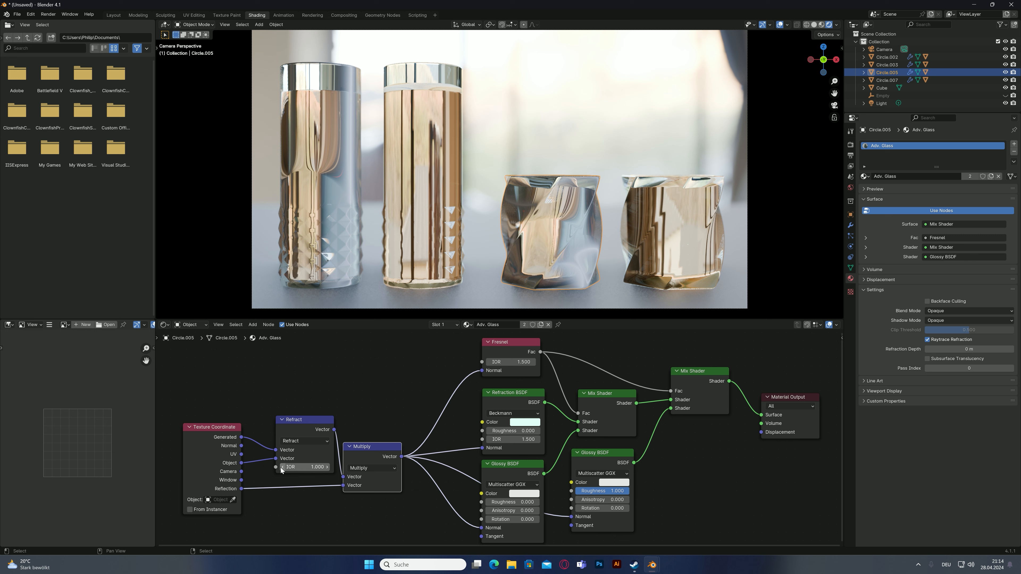
# Set the Refract node's IOR to 0.2 in the Adv. Glass material.
pyautogui.click(282, 467)
pyautogui.click(281, 467)
pyautogui.click(281, 467)
pyautogui.click(281, 467)
pyautogui.click(281, 467)
pyautogui.click(282, 468)
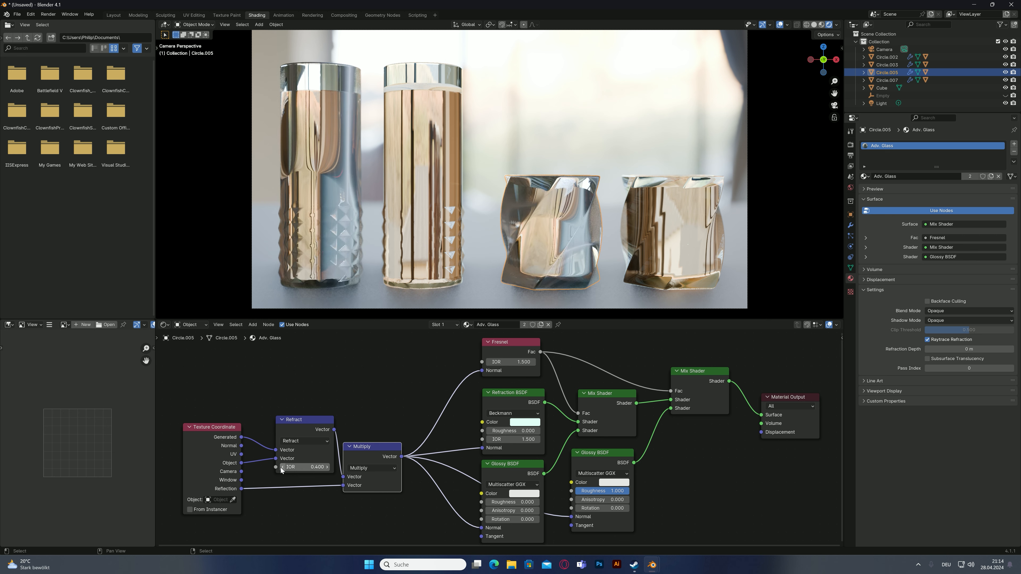
pyautogui.click(282, 467)
pyautogui.click(281, 467)
pyautogui.click(281, 467)
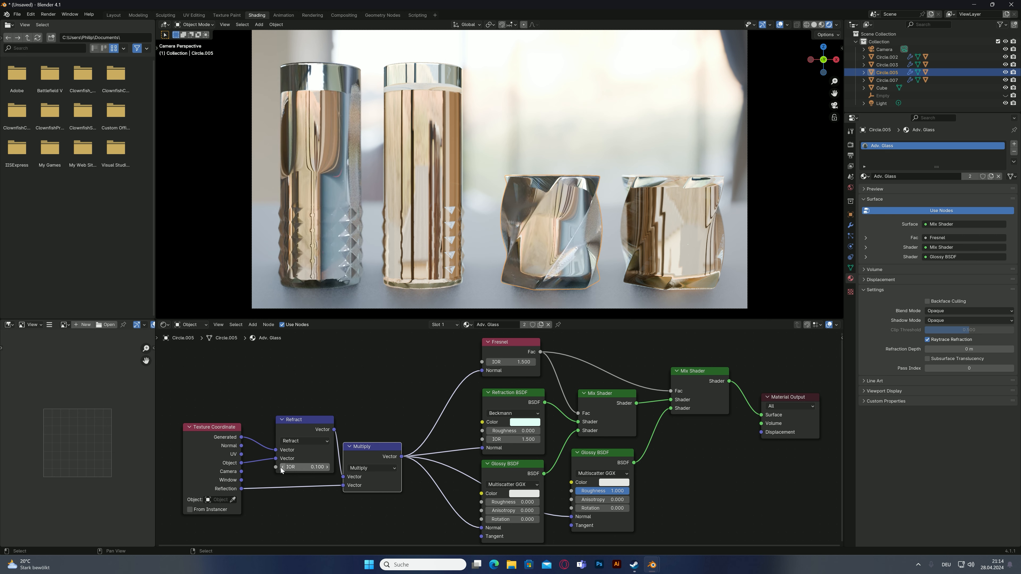
pyautogui.click(327, 469)
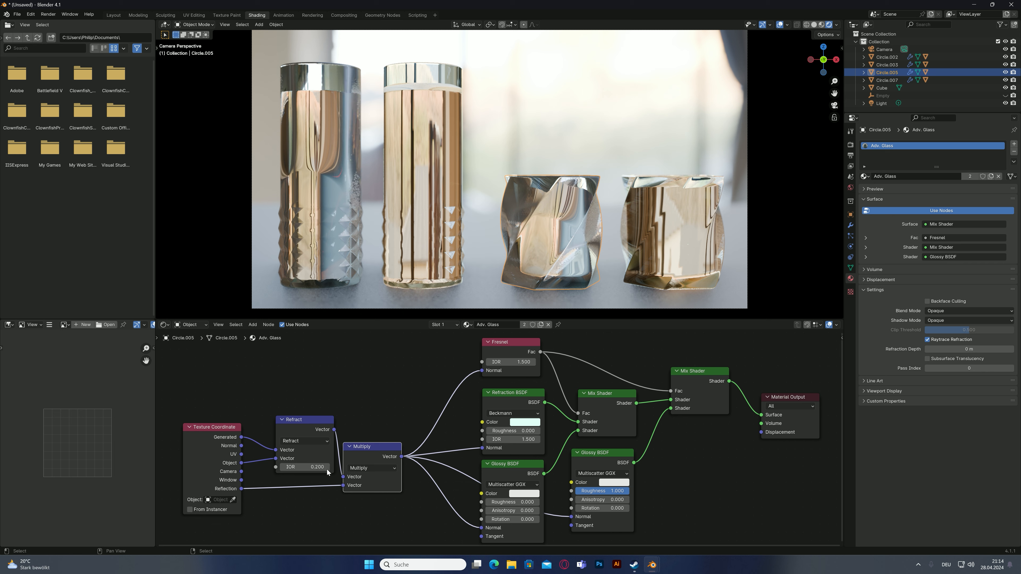
pyautogui.rightClick(327, 469)
pyautogui.click(327, 469)
pyautogui.click(378, 394)
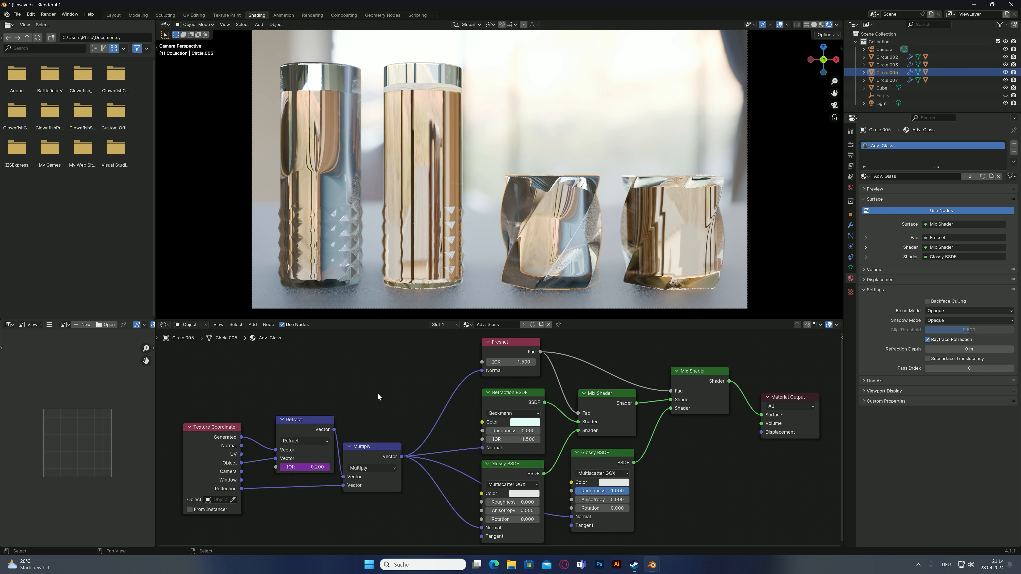
pyautogui.rightClick(313, 468)
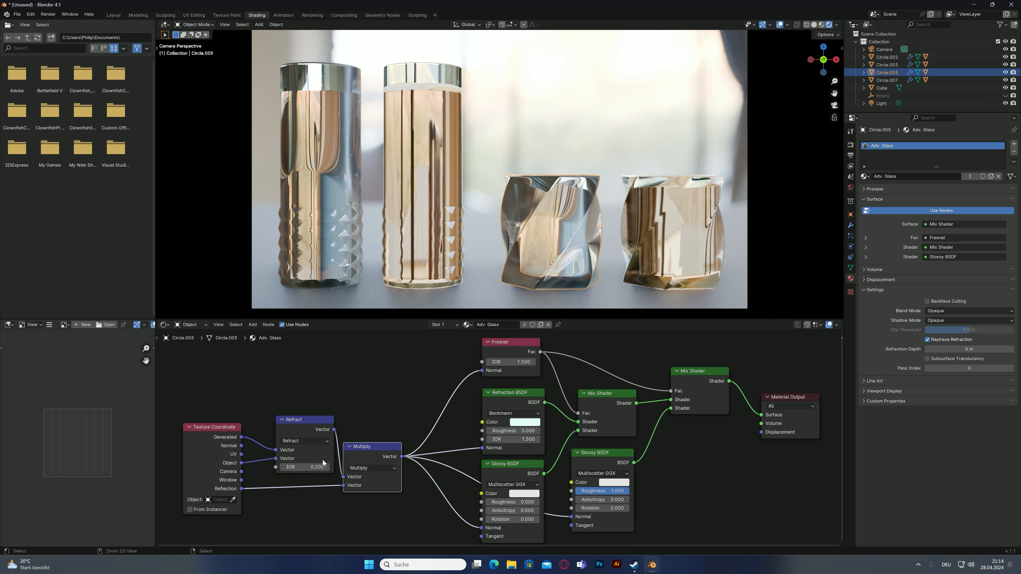
pyautogui.click(281, 468)
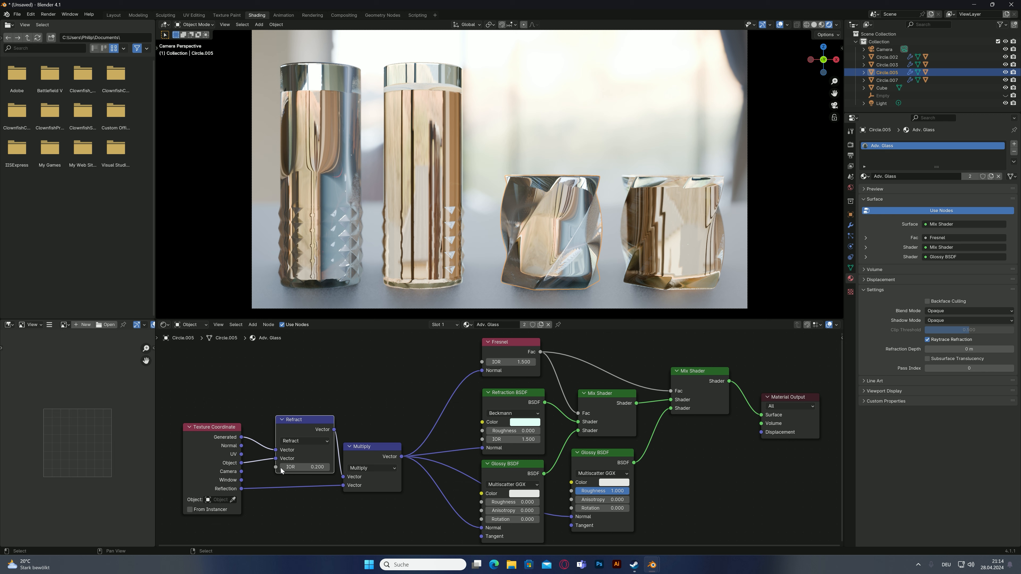
# Try raising the Refract node's IOR through 0.5 up to 0.9 in the Adv. Glass material to compare the refraction.
pyautogui.click(329, 469)
pyautogui.click(327, 469)
pyautogui.click(327, 469)
pyautogui.click(327, 469)
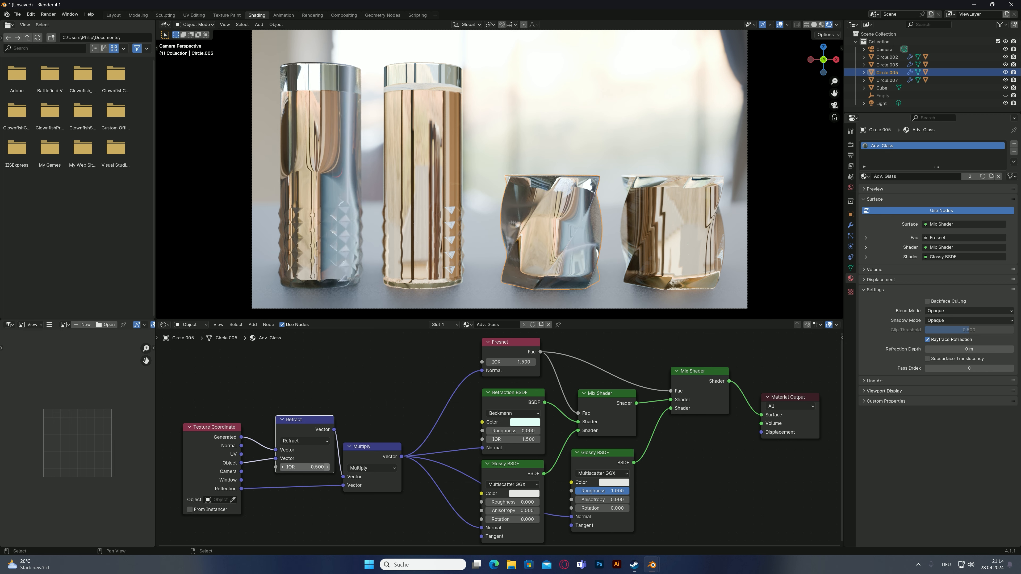
pyautogui.click(327, 469)
pyautogui.click(327, 469)
pyautogui.click(328, 469)
pyautogui.click(327, 469)
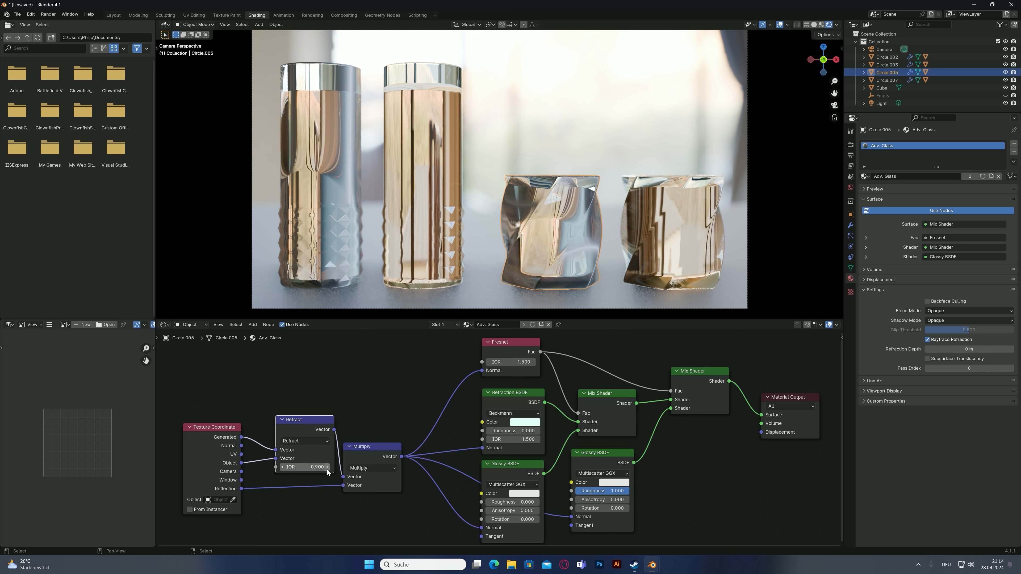
pyautogui.click(328, 470)
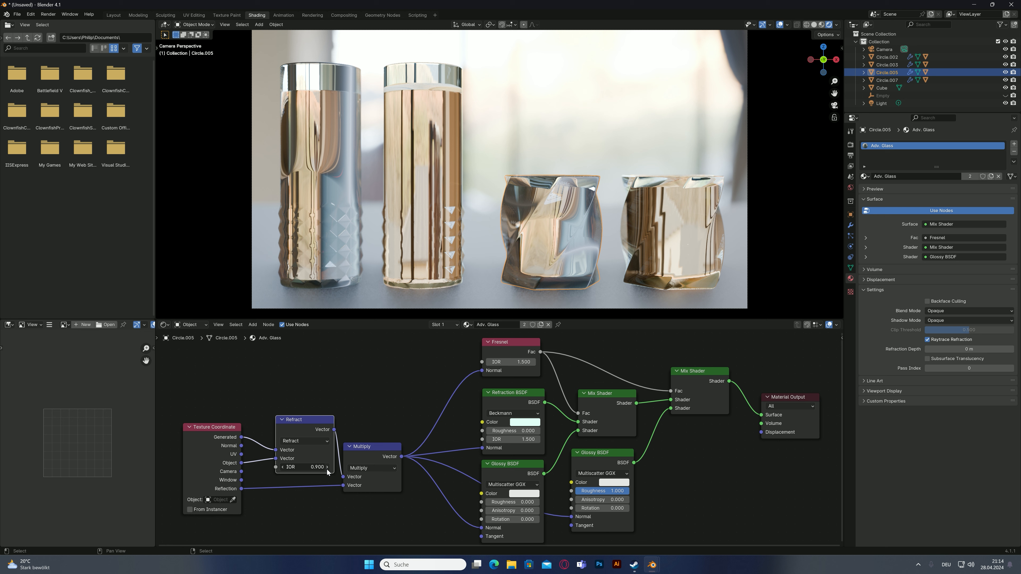
# Compare Refract IOR values of 0.7 and 0.9 in Adv. Glass, and set the IOR to 1.0.
pyautogui.click(282, 468)
pyautogui.click(282, 468)
pyautogui.click(282, 468)
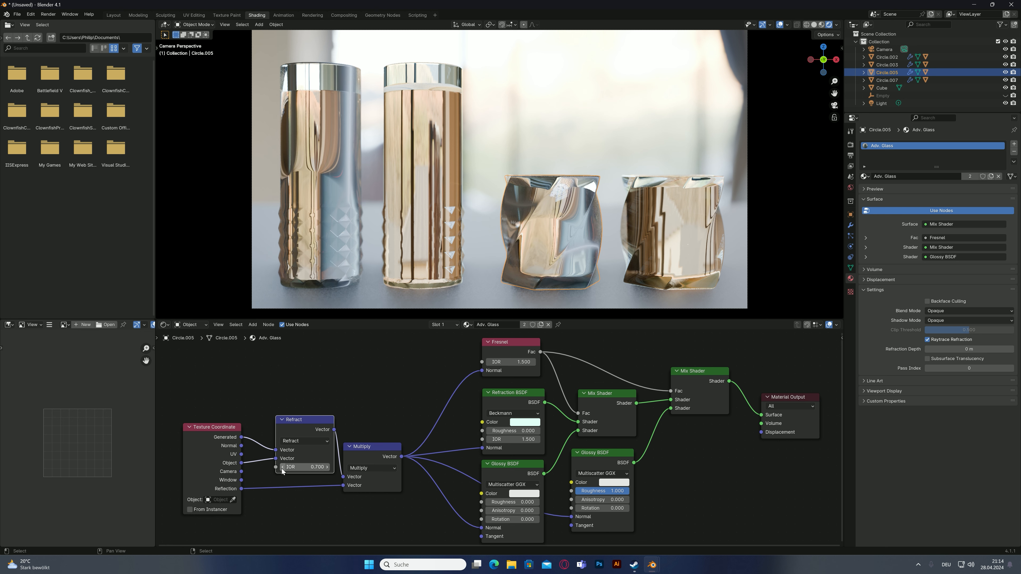
pyautogui.click(327, 466)
pyautogui.click(327, 466)
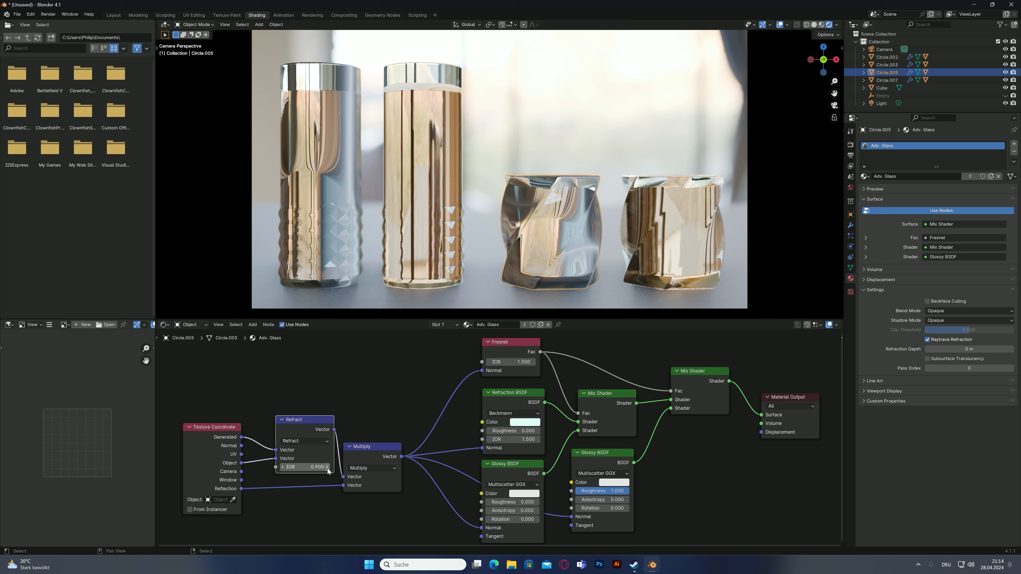
pyautogui.click(327, 467)
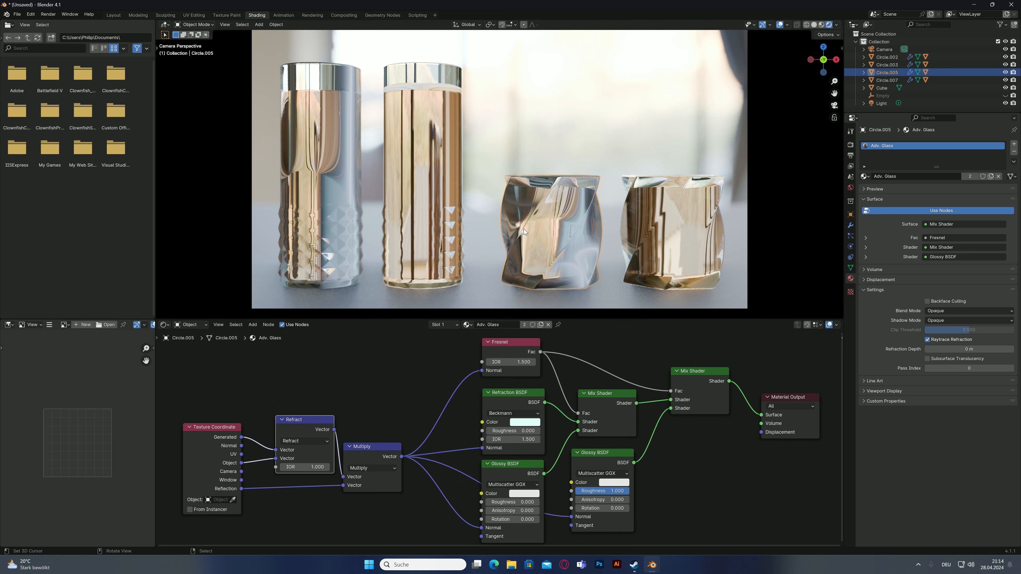
# Select the juice inside the leftmost tall glass and set both its Refraction BSDF and Fresnel IOR to 1.333 in adv. juice.
pyautogui.click(546, 126)
pyautogui.moveTo(578, 402)
pyautogui.mouseDown(button='middle')
pyautogui.moveTo(535, 380)
pyautogui.moveTo(553, 393)
pyautogui.moveTo(572, 386)
pyautogui.mouseUp(button='middle')
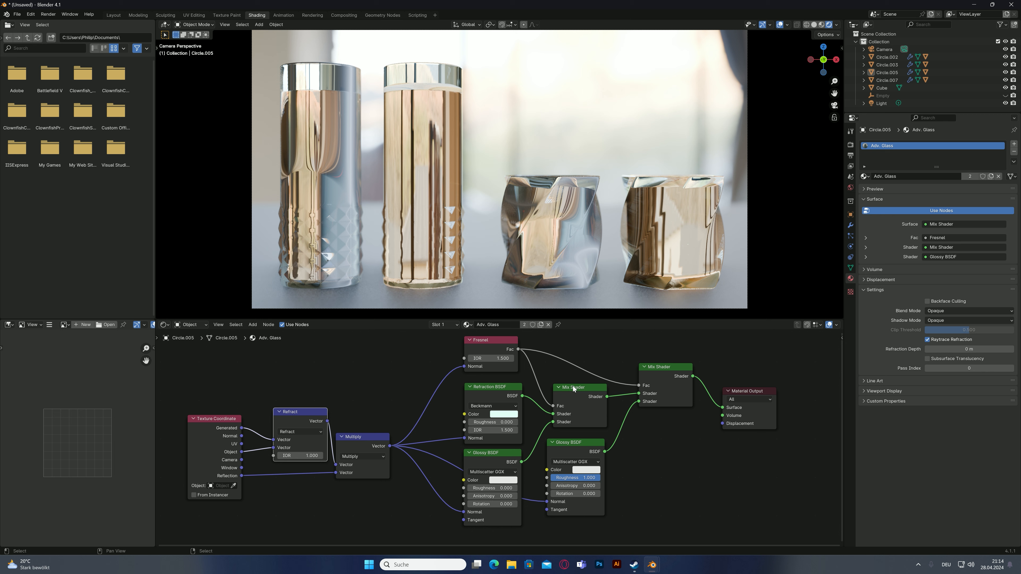
pyautogui.click(332, 222)
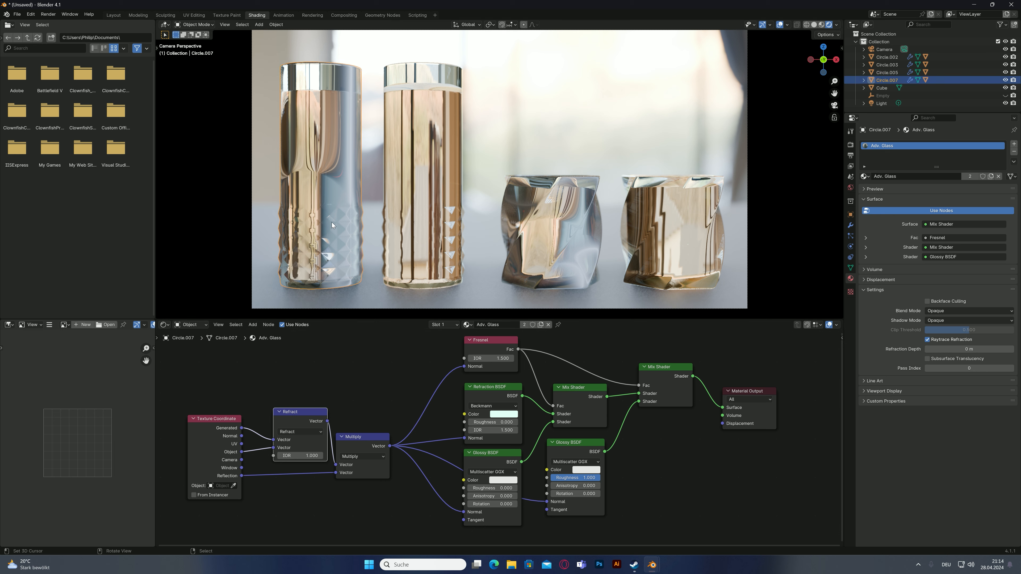
pyautogui.click(332, 222)
pyautogui.moveTo(489, 397); pyautogui.dragTo(518, 527, button='middle')
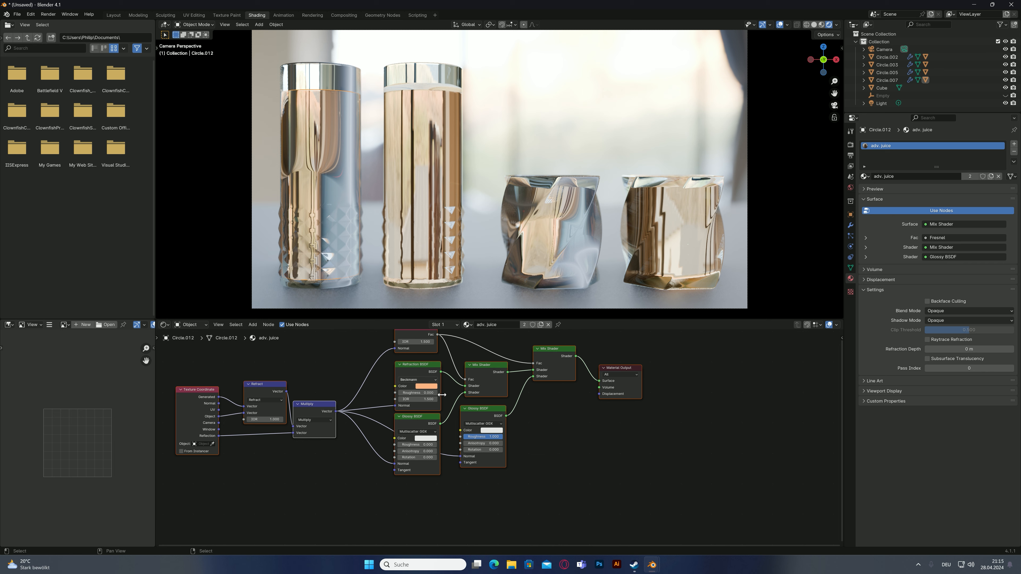
pyautogui.doubleClick(417, 399)
pyautogui.write('1.333')
pyautogui.press('Return')
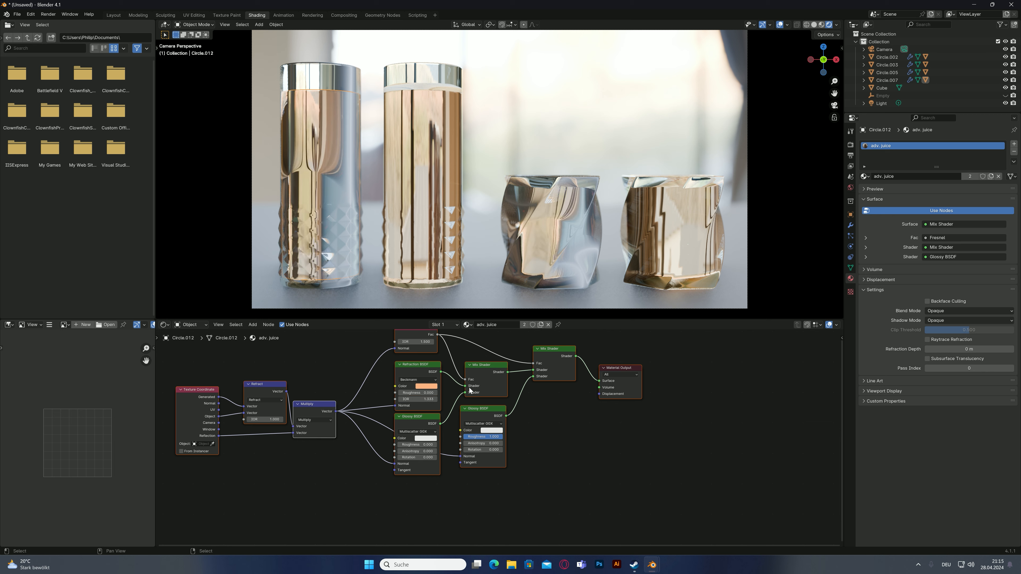
pyautogui.doubleClick(415, 341)
pyautogui.write('1.333')
pyautogui.press('Return')
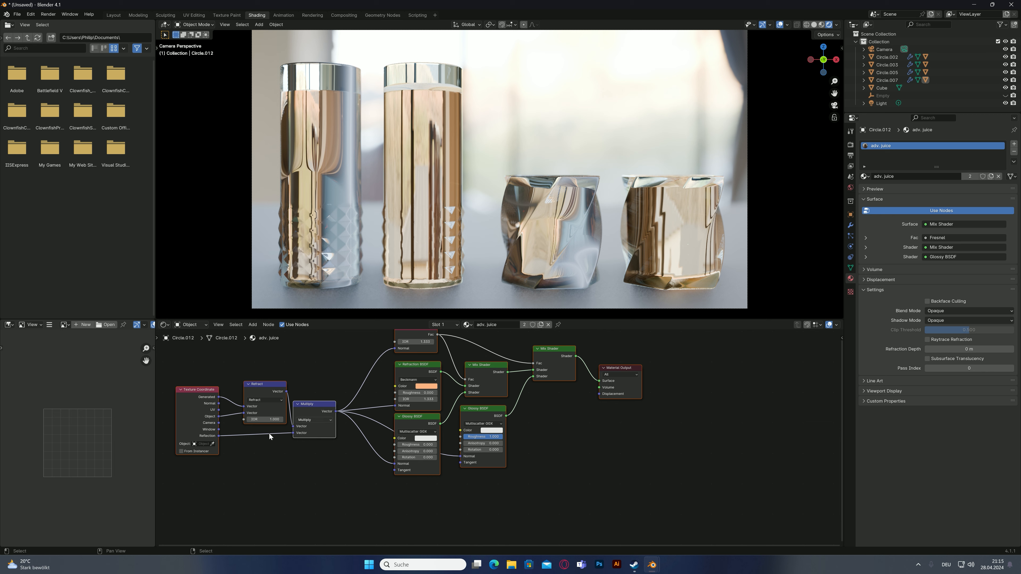
# Try lowering the Refract node's IOR through 0.8 down to 0 in the adv. juice material to compare the look.
pyautogui.click(248, 420)
pyautogui.click(248, 420)
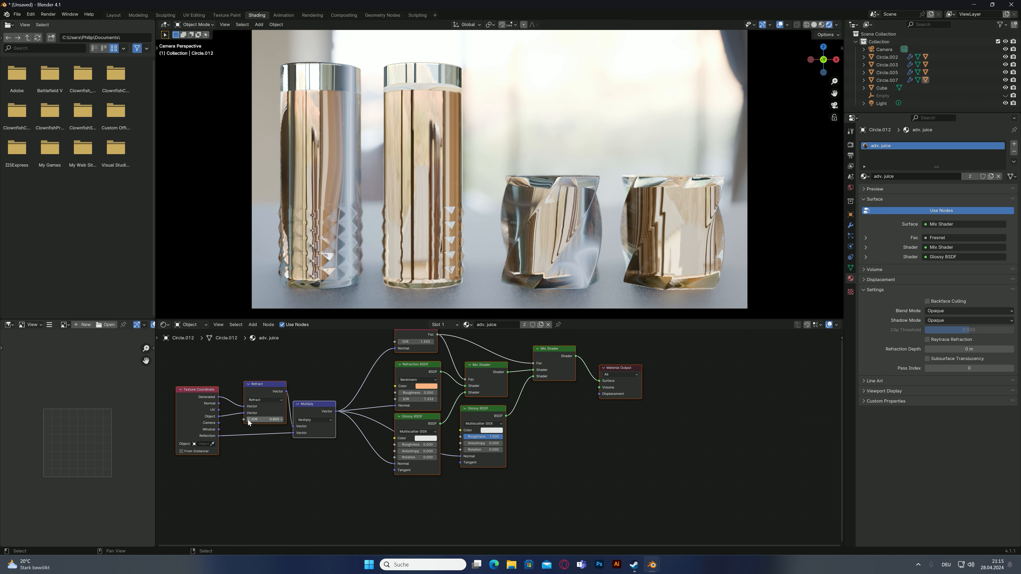
pyautogui.click(249, 420)
pyautogui.click(248, 420)
pyautogui.click(248, 419)
pyautogui.click(248, 420)
pyautogui.click(248, 420)
pyautogui.click(248, 420)
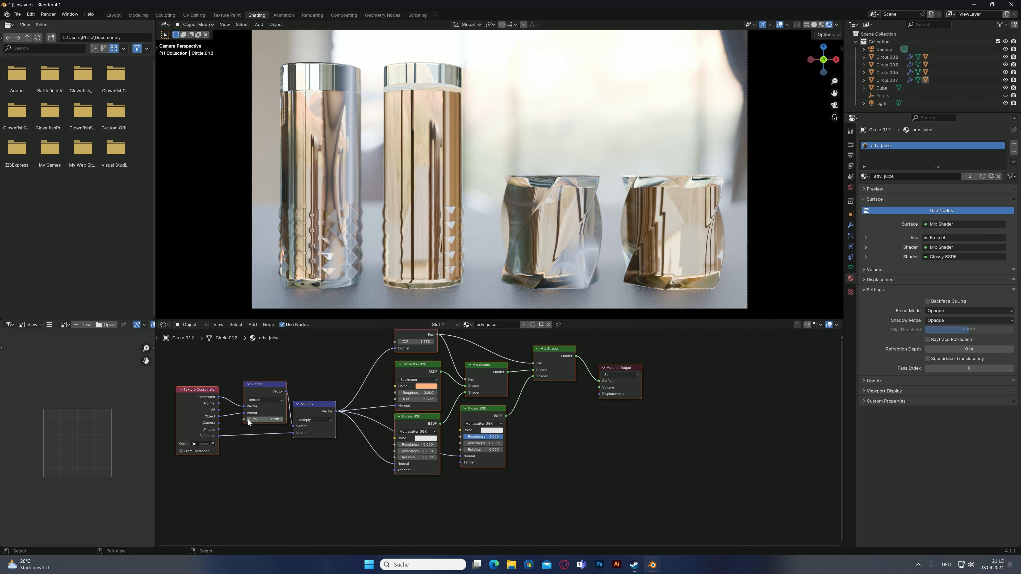
pyautogui.click(249, 420)
pyautogui.click(248, 419)
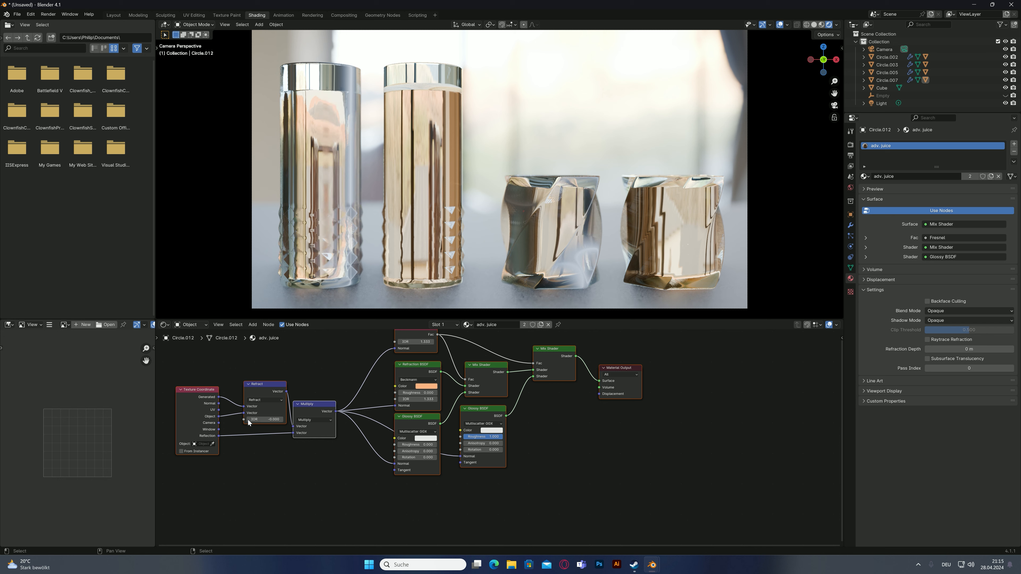
# Raise the Refract node's IOR in adv. juice gradually back up to 1.0 to compare the juice's refraction.
pyautogui.click(282, 420)
pyautogui.click(282, 419)
pyautogui.click(282, 420)
pyautogui.click(281, 420)
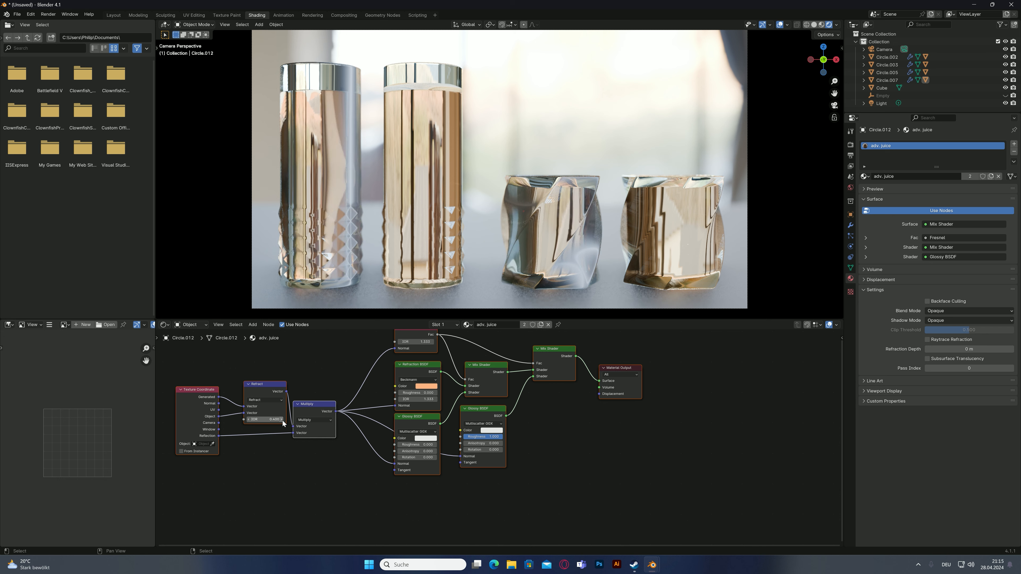
pyautogui.click(282, 420)
pyautogui.click(281, 419)
pyautogui.click(282, 419)
pyautogui.click(282, 420)
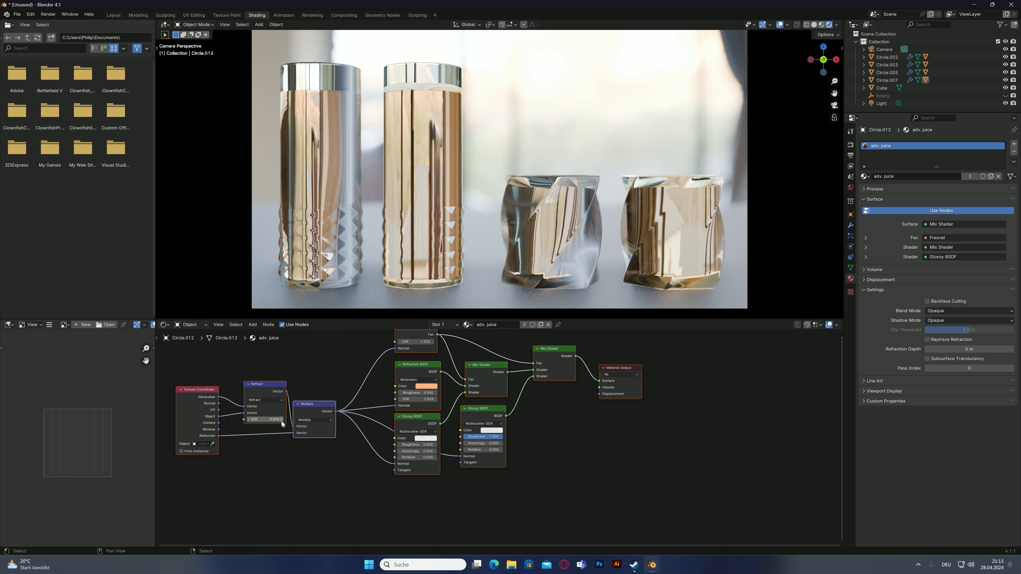
pyautogui.click(282, 419)
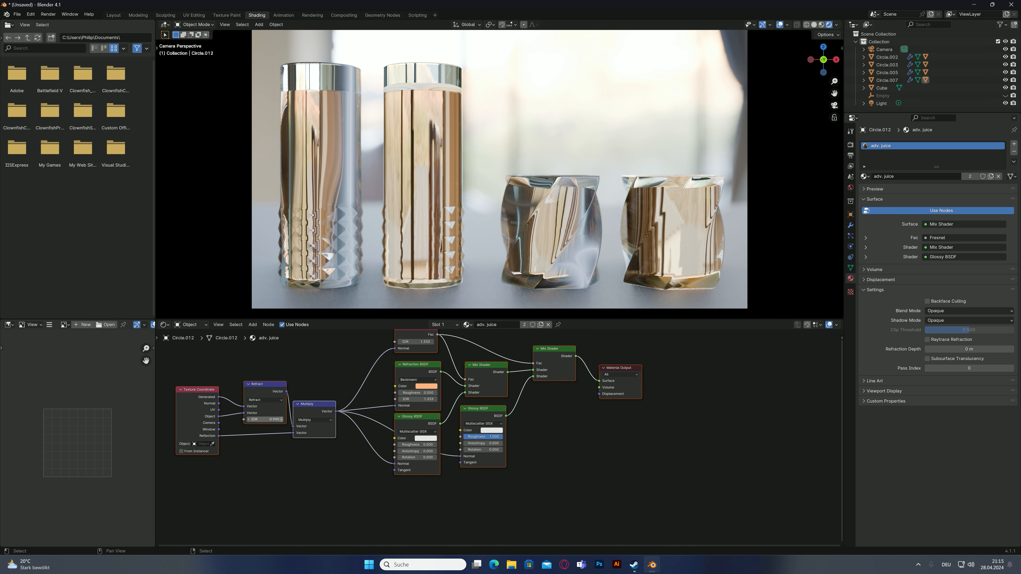
pyautogui.click(282, 420)
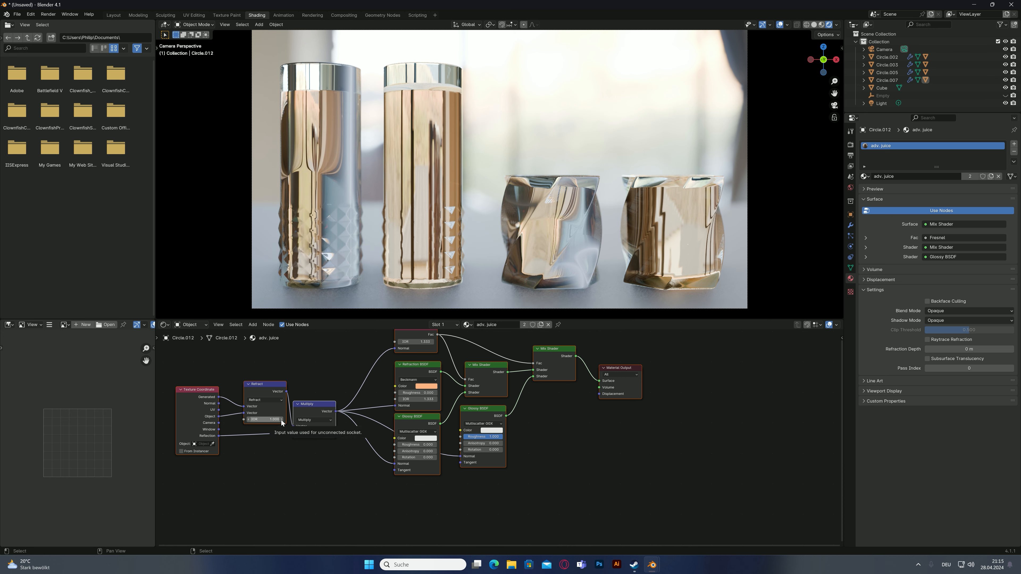
# Try Refract IOR values from 1.1 to 1.5 in the adv. juice material, and return the IOR to 1.0.
pyautogui.click(282, 420)
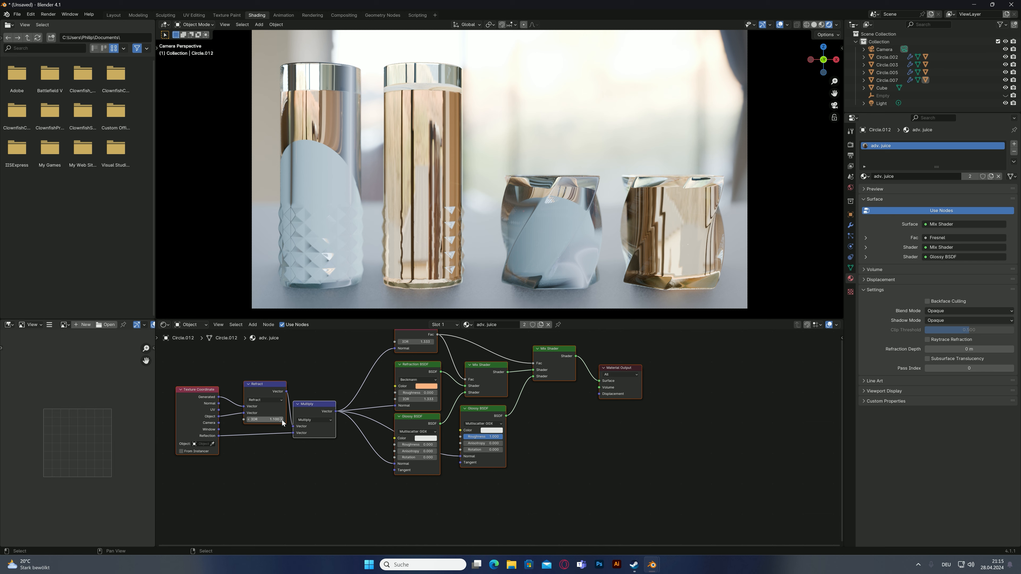
pyautogui.click(282, 420)
pyautogui.click(282, 420)
pyautogui.click(282, 420)
pyautogui.click(282, 420)
pyautogui.click(263, 421)
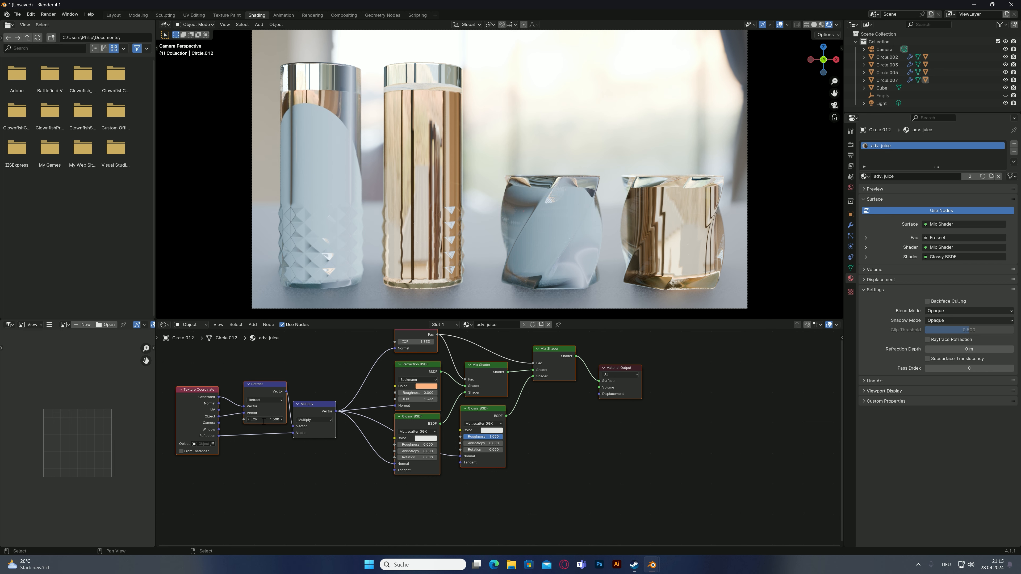
pyautogui.moveTo(264, 421); pyautogui.dragTo(263, 420)
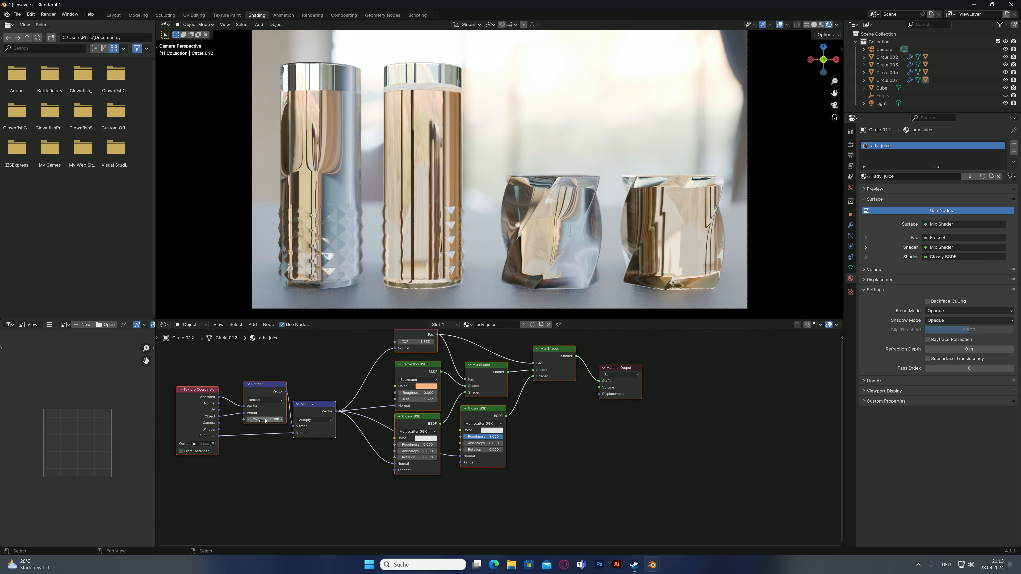
# Set the Refract node's IOR to 0.6 in the adv. juice material.
pyautogui.click(248, 420)
pyautogui.click(248, 420)
pyautogui.click(248, 419)
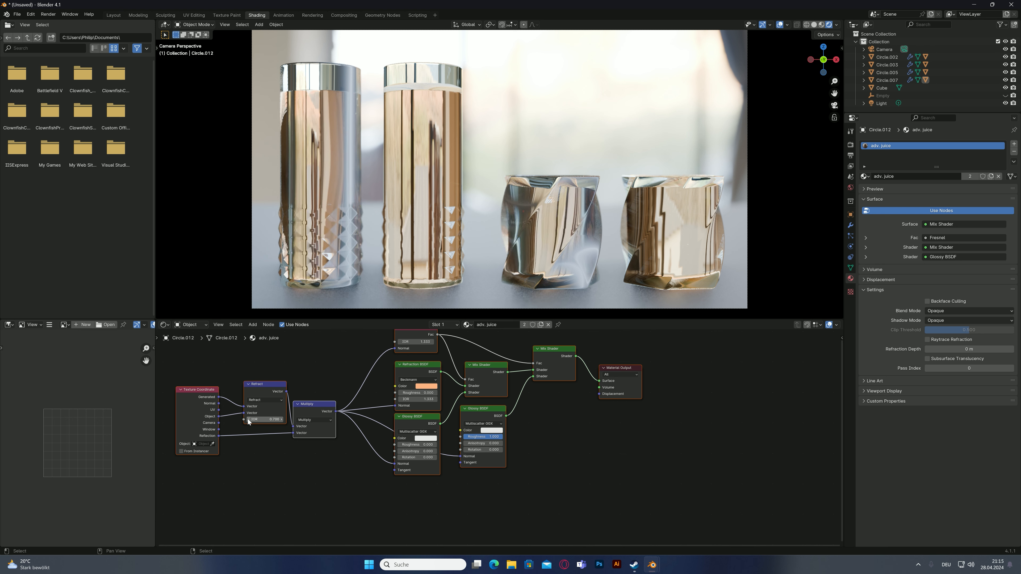
pyautogui.click(248, 420)
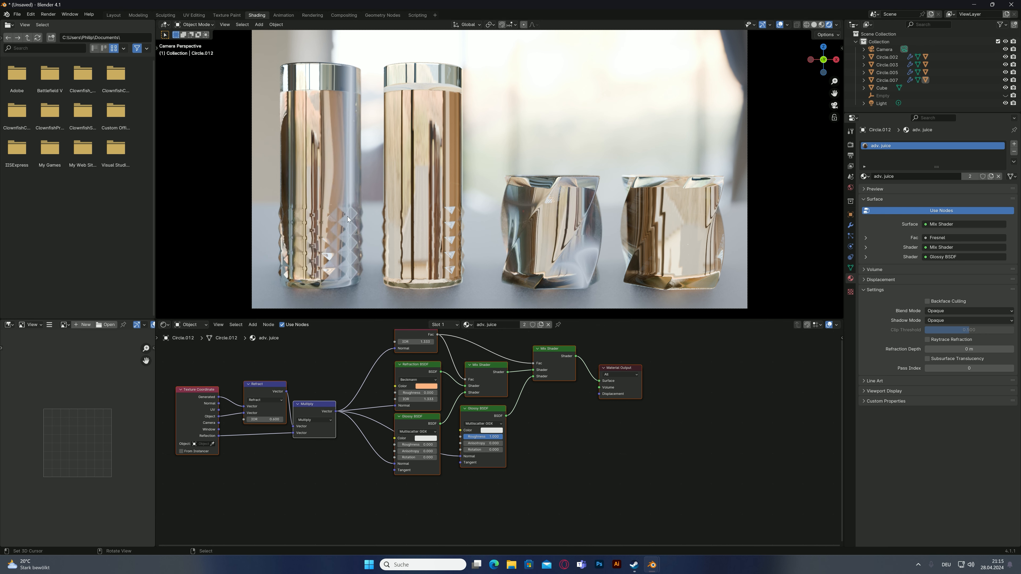
# Try rotating the left short glass about the global Z axis to check its refraction from other angles.
pyautogui.click(553, 275)
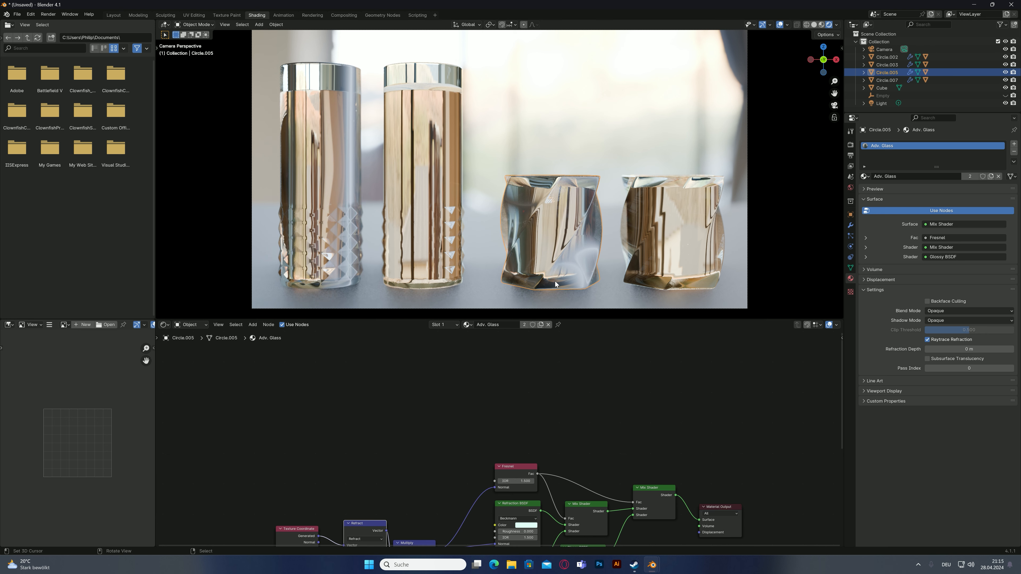
pyautogui.press('r')
pyautogui.press('z')
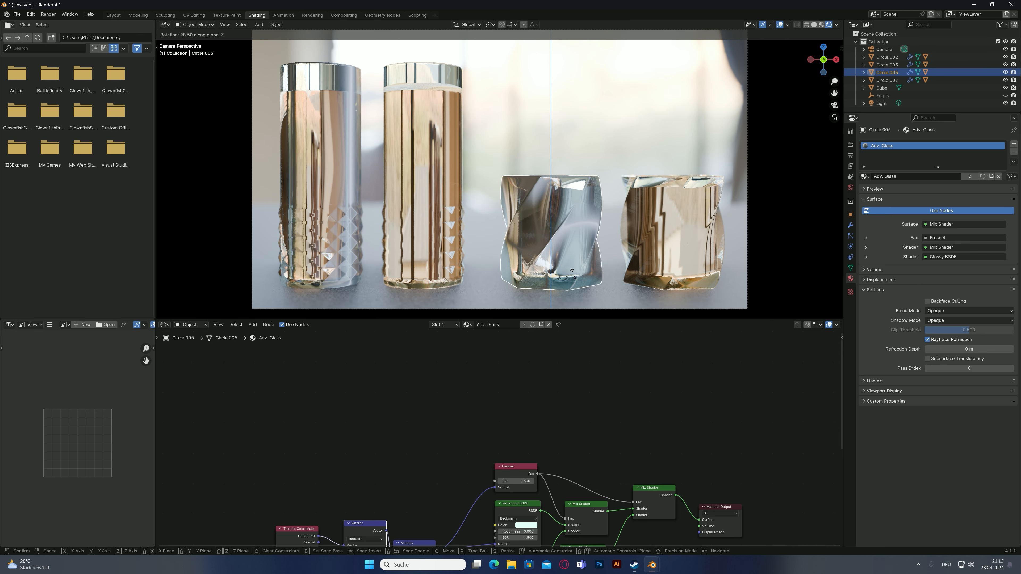
pyautogui.click(637, 221)
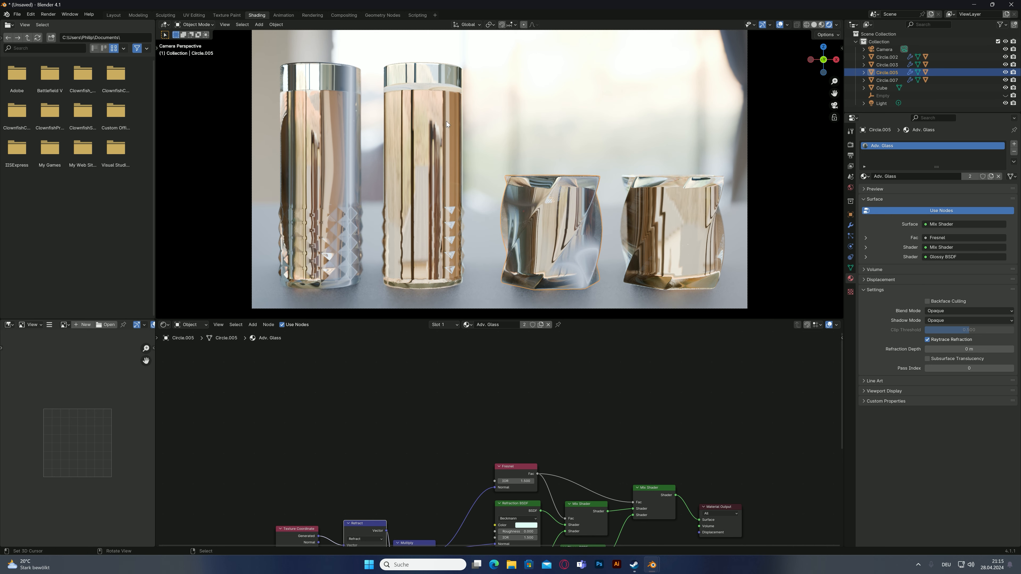
# Set the transform pivot to Individual Origins and spin both short glasses about the global Z axis to compare their refraction.
pyautogui.click(491, 25)
pyautogui.click(520, 60)
pyautogui.click(673, 222)
pyautogui.keyDown('shift'); pyautogui.click(584, 204); pyautogui.keyUp('shift')
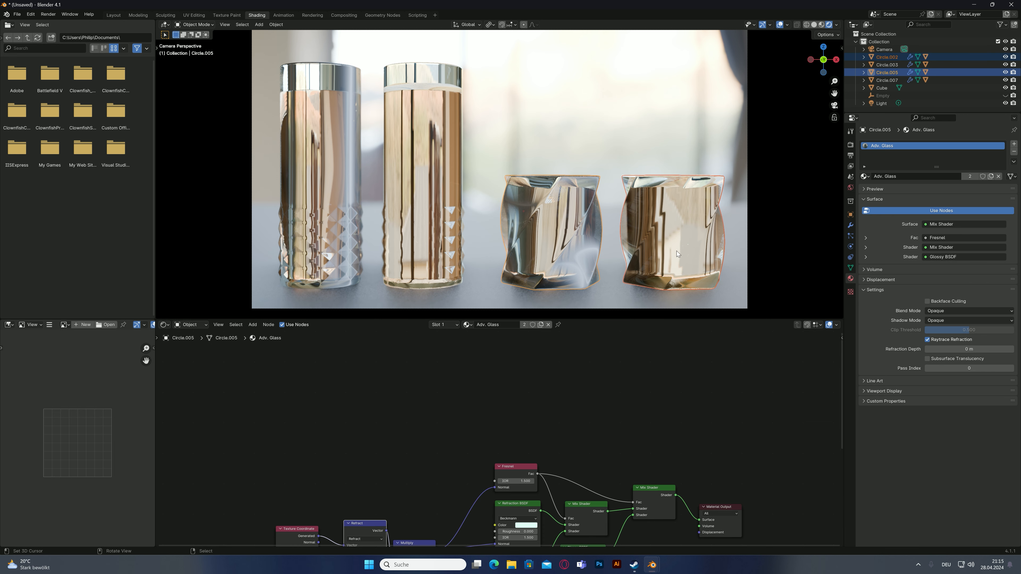
pyautogui.press('r')
pyautogui.press('z')
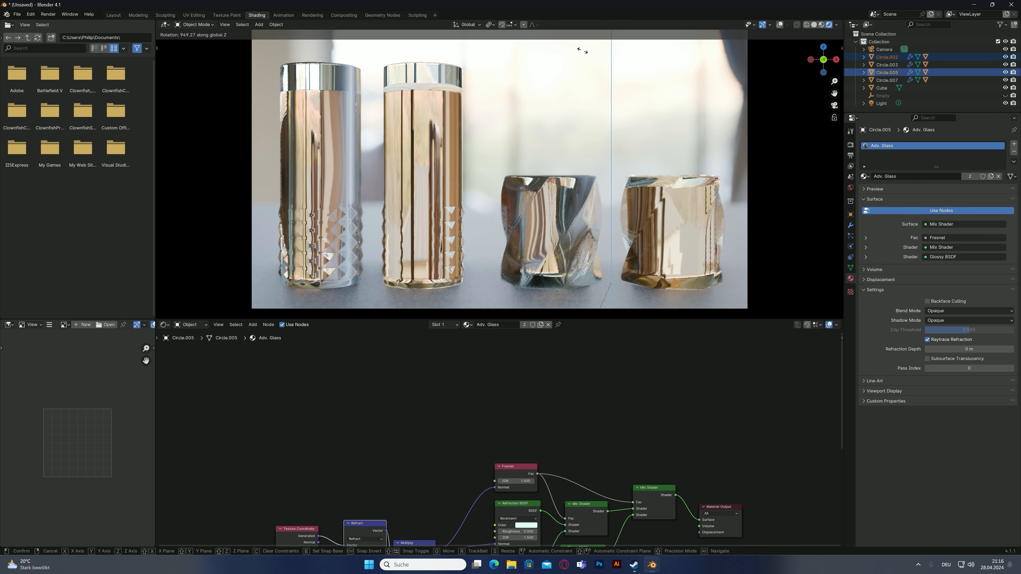
pyautogui.click(603, 57)
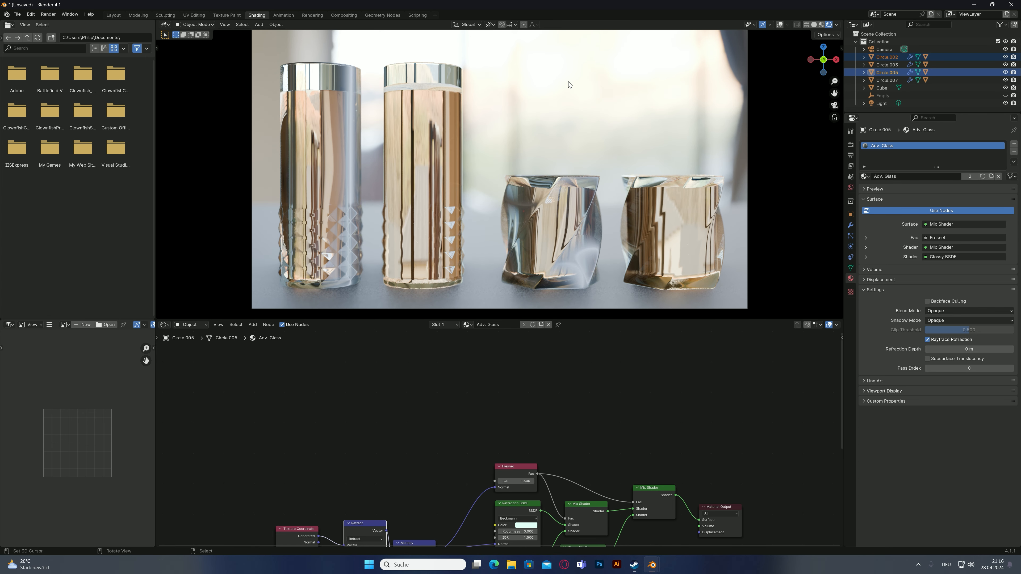